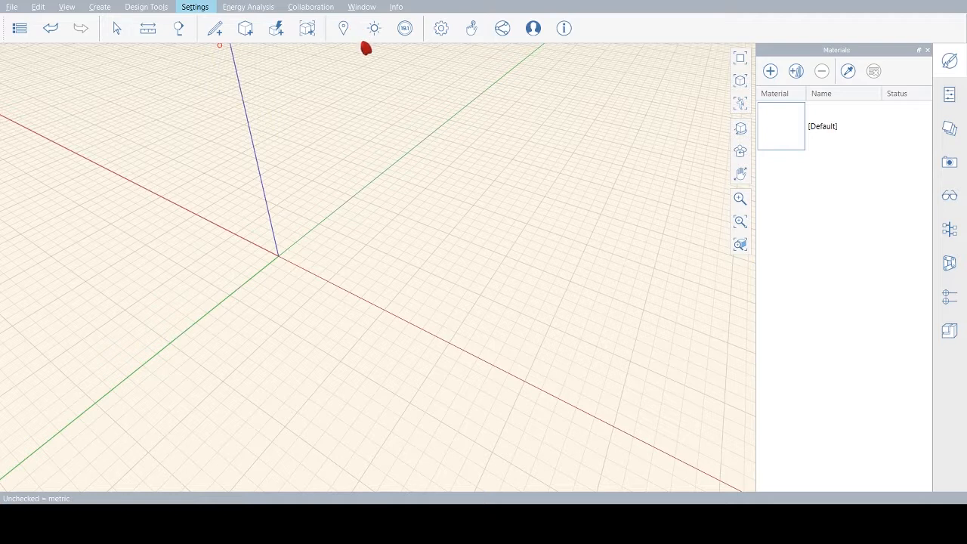
Sketch a closed rectangle 20 m by 7 m on the ground plane with the Line tool, aligned to the axes
key("l")
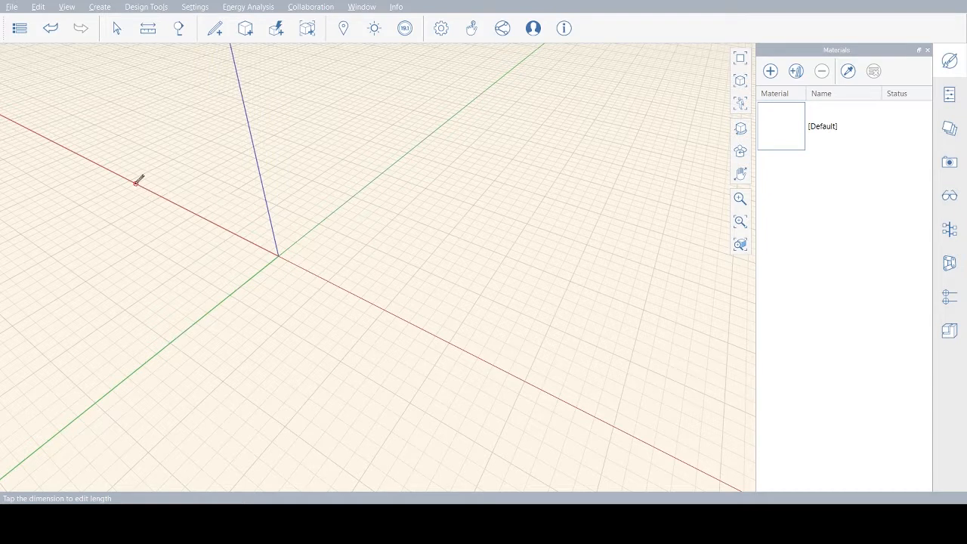
left_click(366, 244)
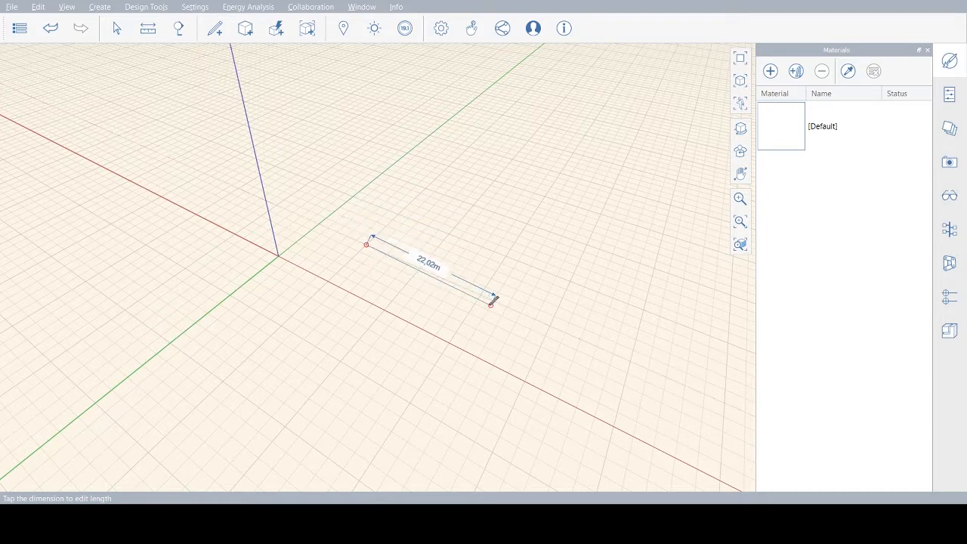
scroll(499, 299, "up", 4)
scroll(323, 218, "up", 2)
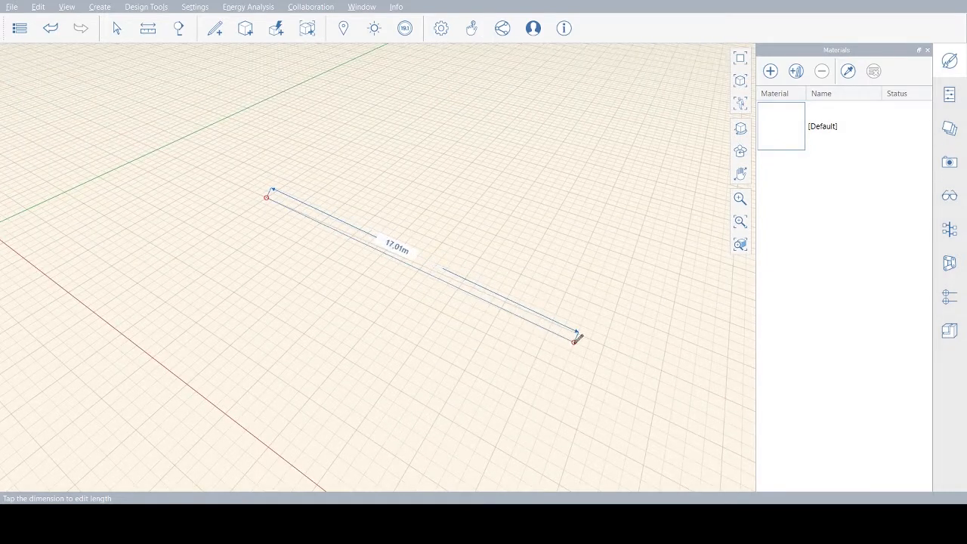
scroll(333, 265, "down", 2)
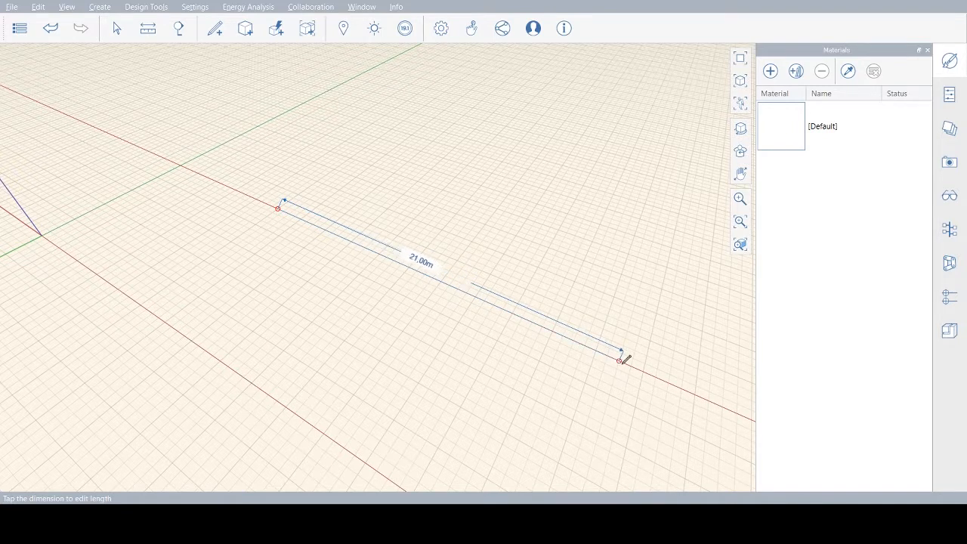
left_click(593, 358)
scroll(602, 370, "up", 2)
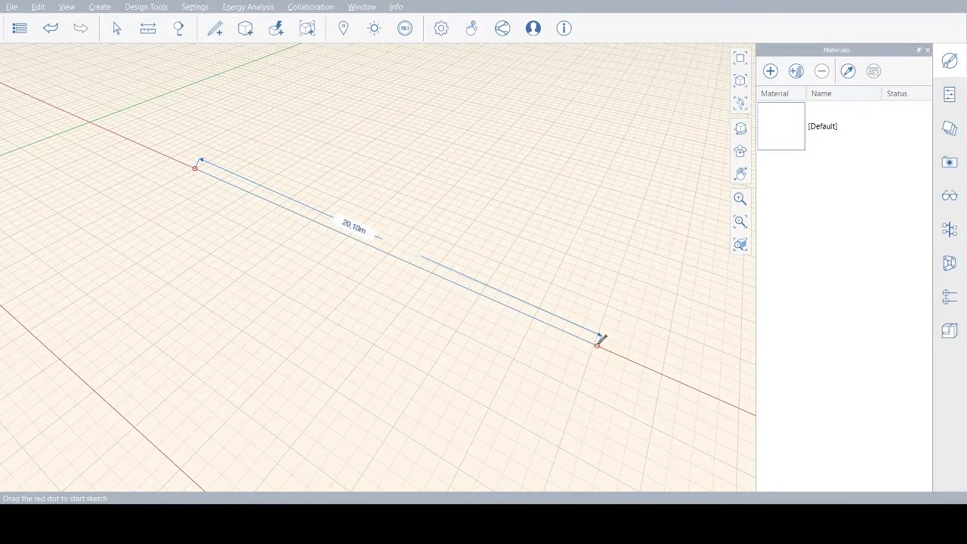
left_click(595, 340)
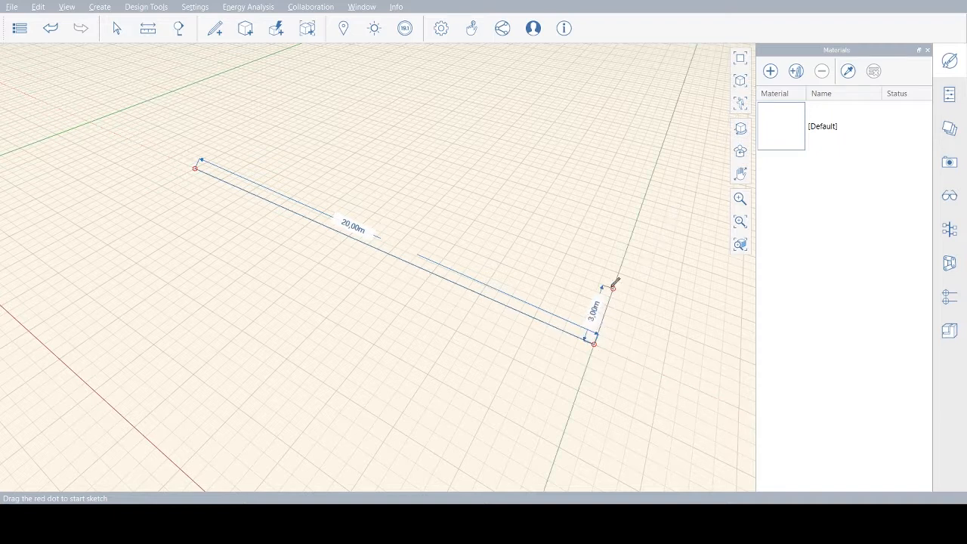
left_click(633, 230)
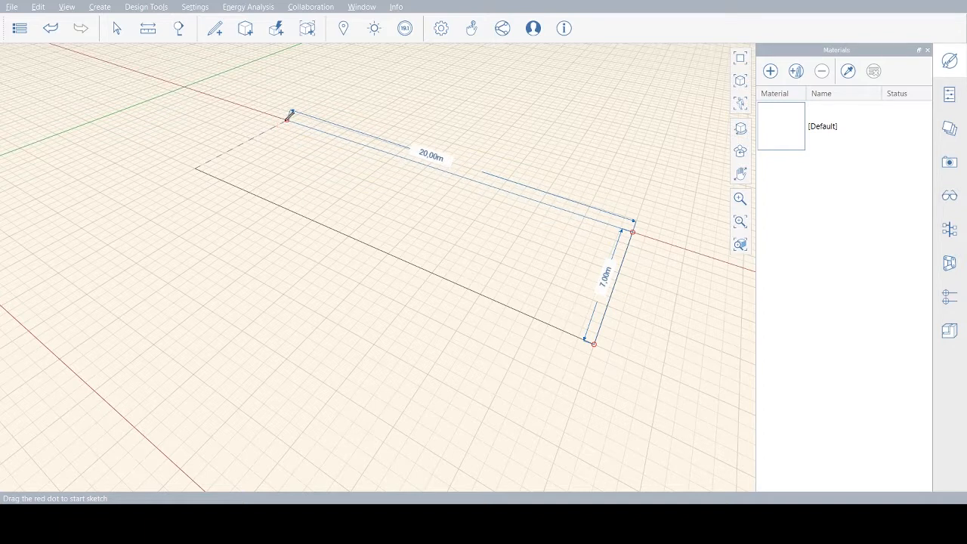
left_click(288, 118)
left_click(195, 167)
Extrude the rectangular face upward 10 m into a solid block and clear the selection
middle_click_drag(504, 313, 415, 315)
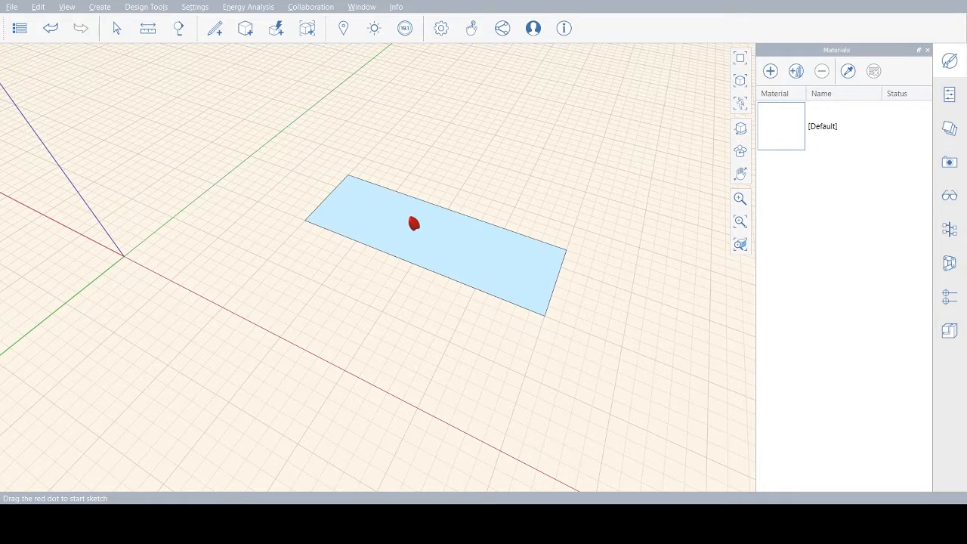
left_click(415, 225)
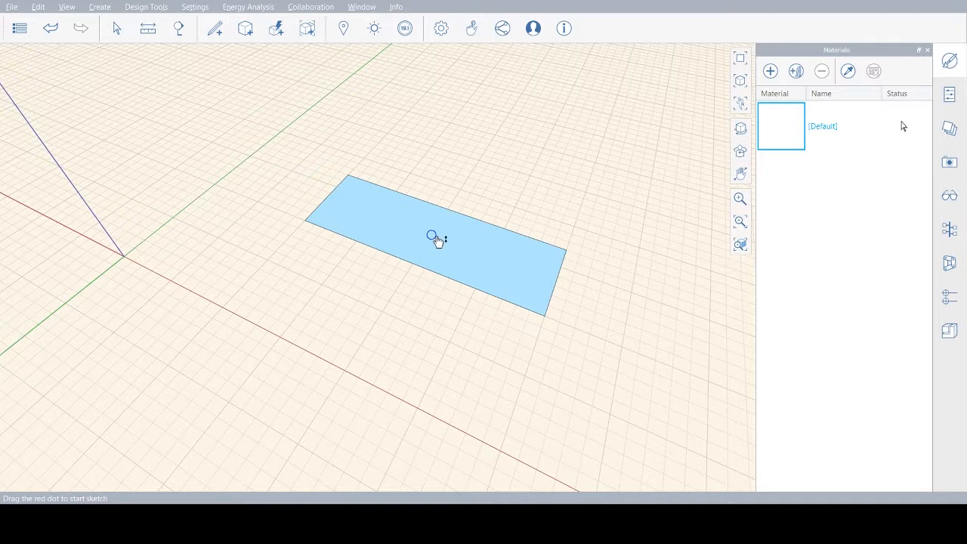
left_click_drag(437, 240, 452, 190)
right_click_drag(451, 189, 434, 136)
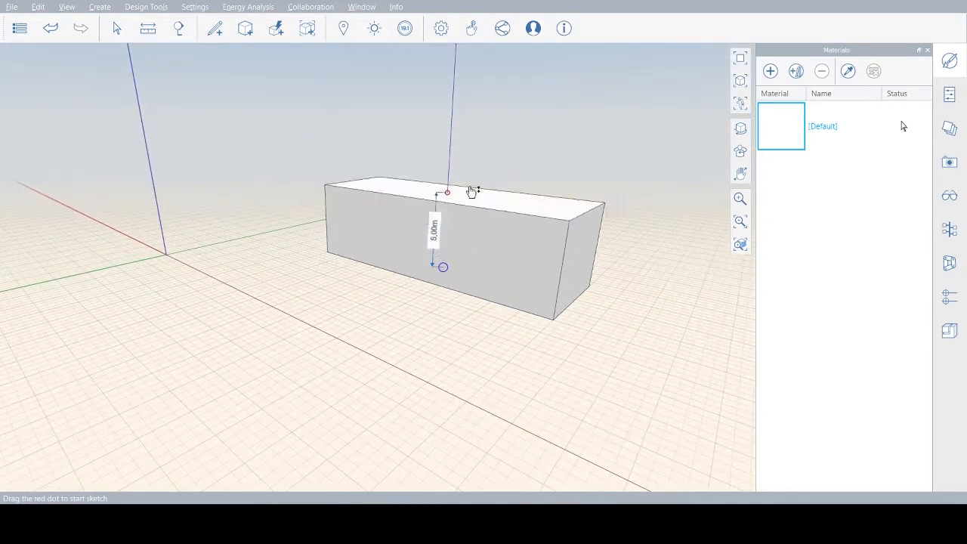
left_click_drag(468, 166, 513, 163)
right_click_drag(514, 163, 523, 210)
left_click_drag(523, 209, 506, 149)
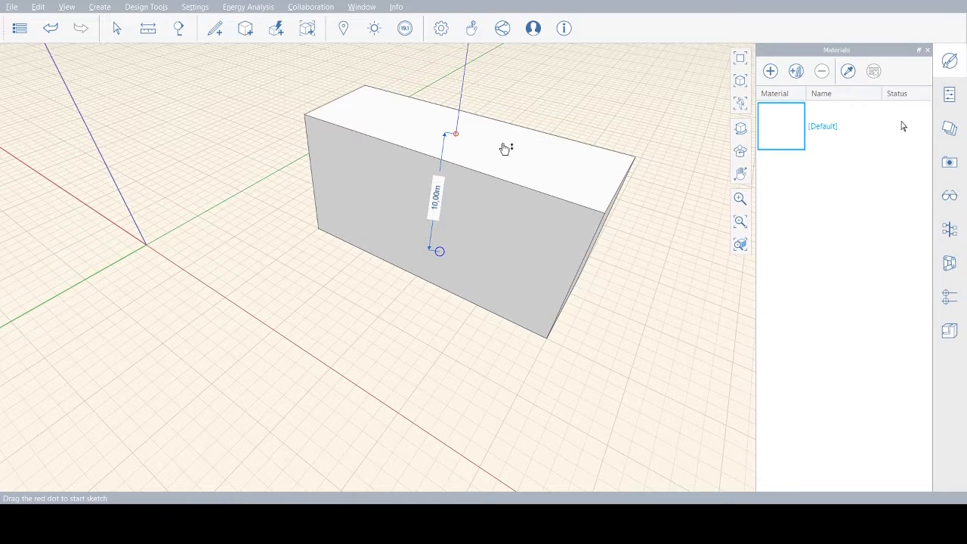
left_click(505, 149)
key("Escape")
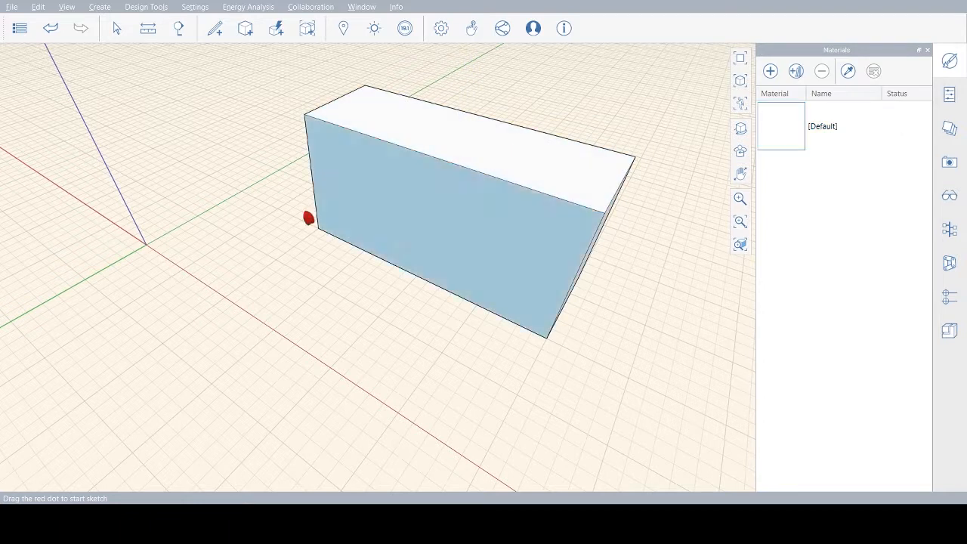
scroll(191, 237, "down", 5)
right_click_drag(239, 328, 305, 312)
right_click_drag(371, 289, 334, 279)
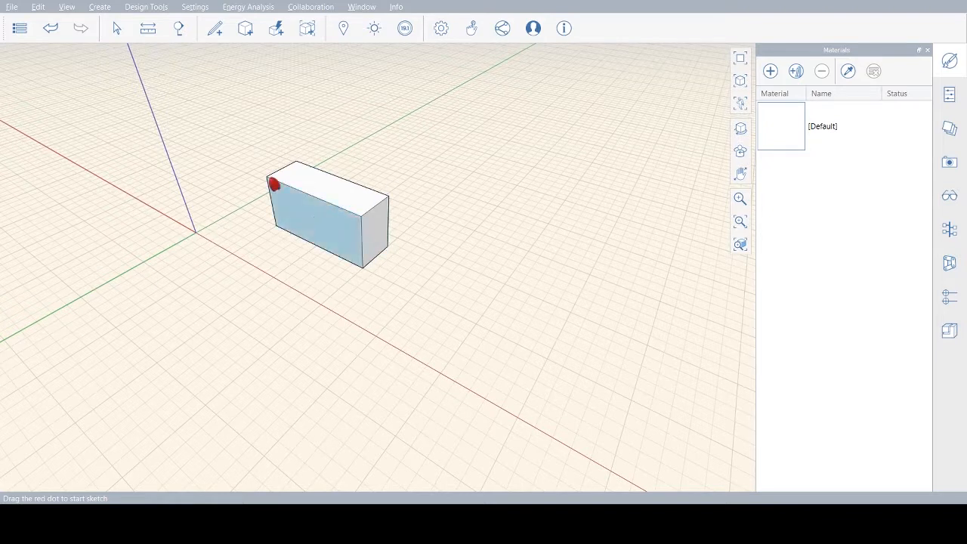
right_click_drag(443, 338, 445, 338)
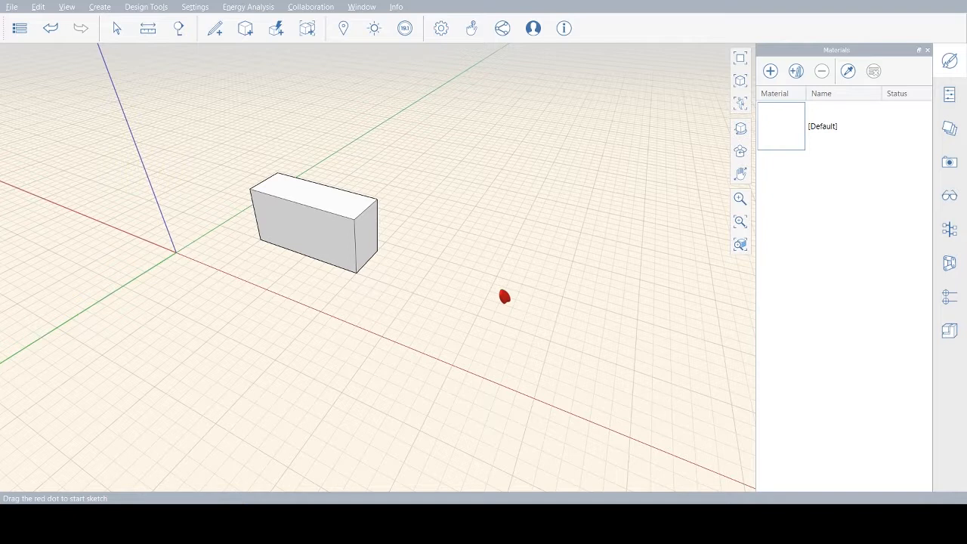
scroll(231, 233, "up", 4)
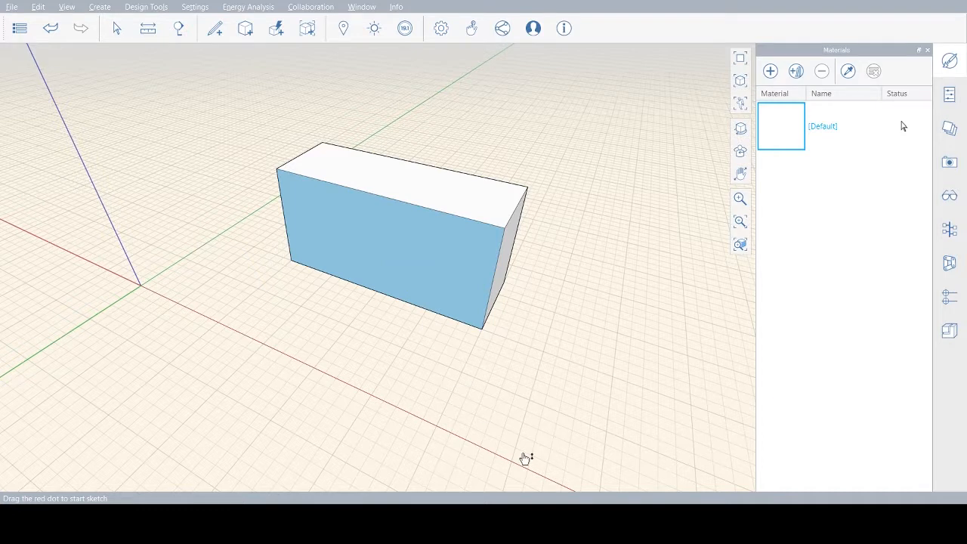
left_click(595, 294)
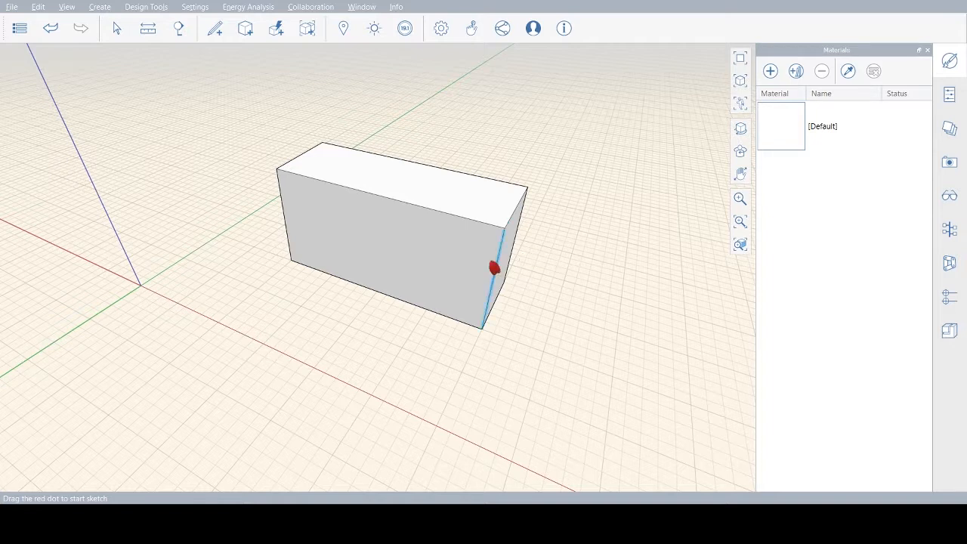
Select the whole block, move it about 14.14 m across the ground by its base corner, and return it to its original position
double_click(394, 245)
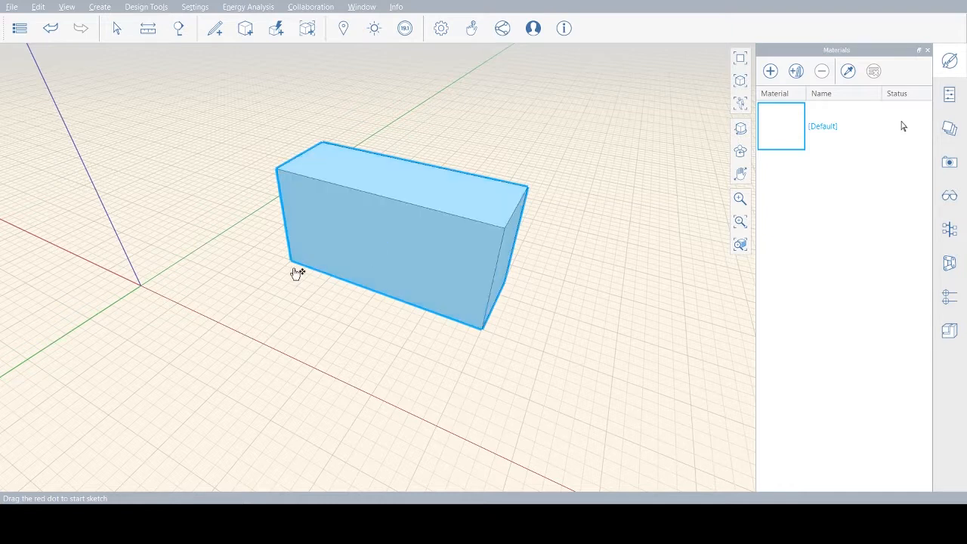
left_click_drag(295, 266, 422, 242)
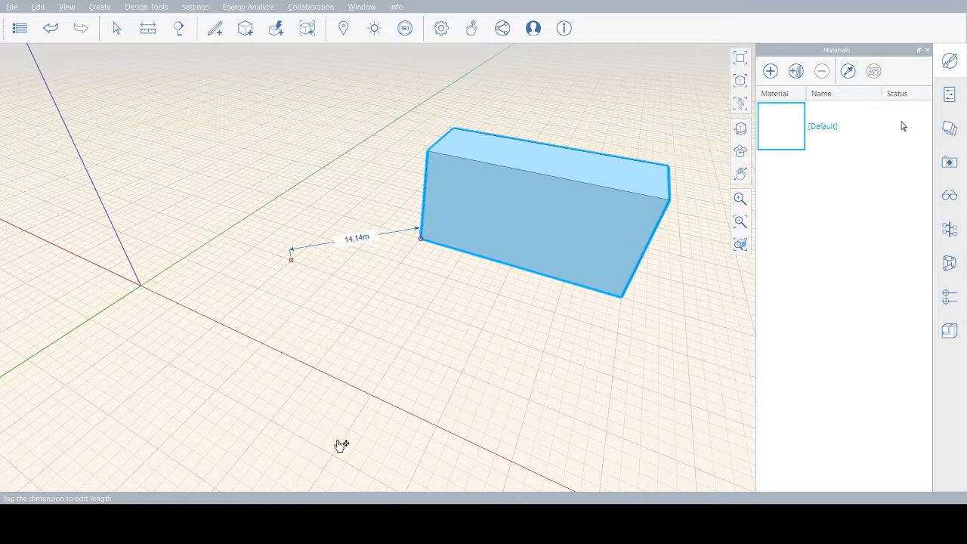
left_click_drag(423, 240, 295, 263)
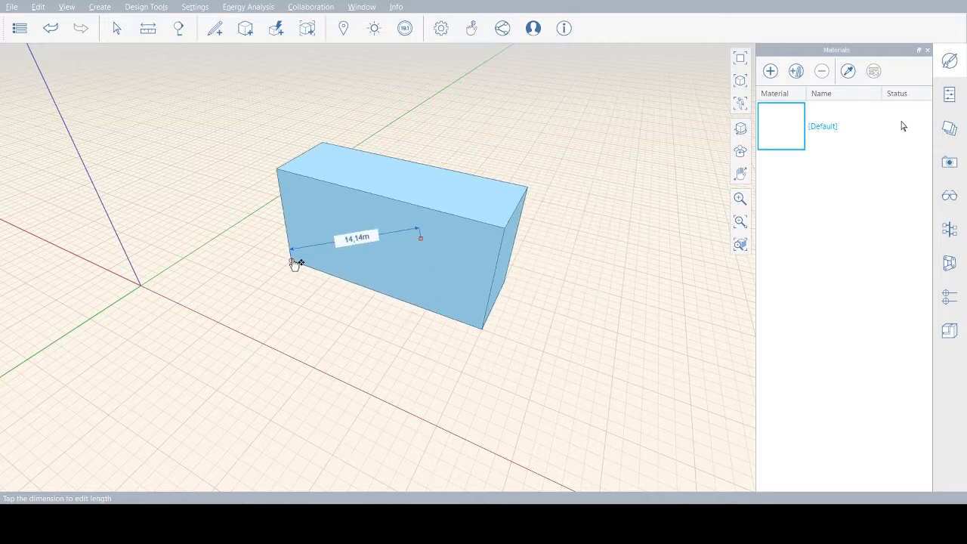
left_click(306, 402)
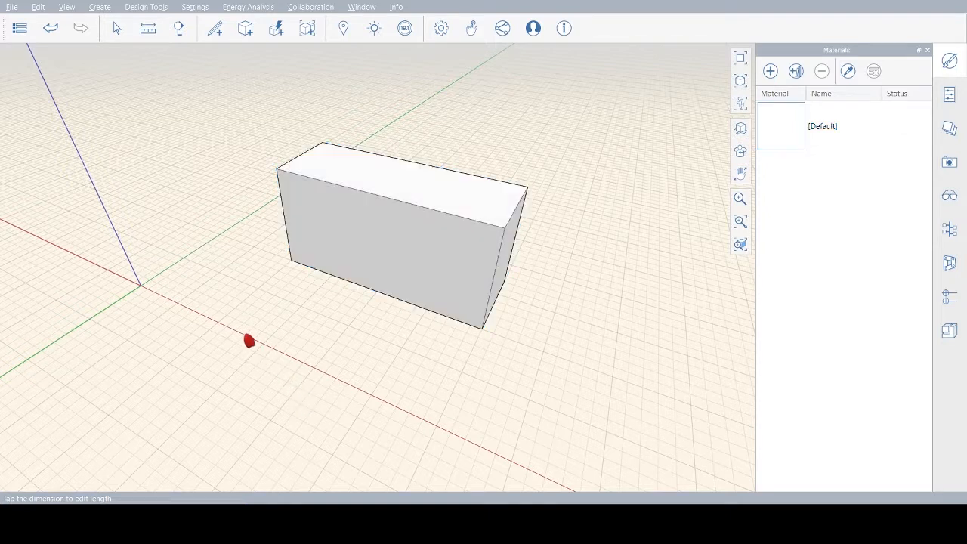
Sketch the outline of an angled footprint beside the block with connected lines of 13 m, 15.62 m, 6 m and 15.62 m
scroll(145, 212, "down", 2)
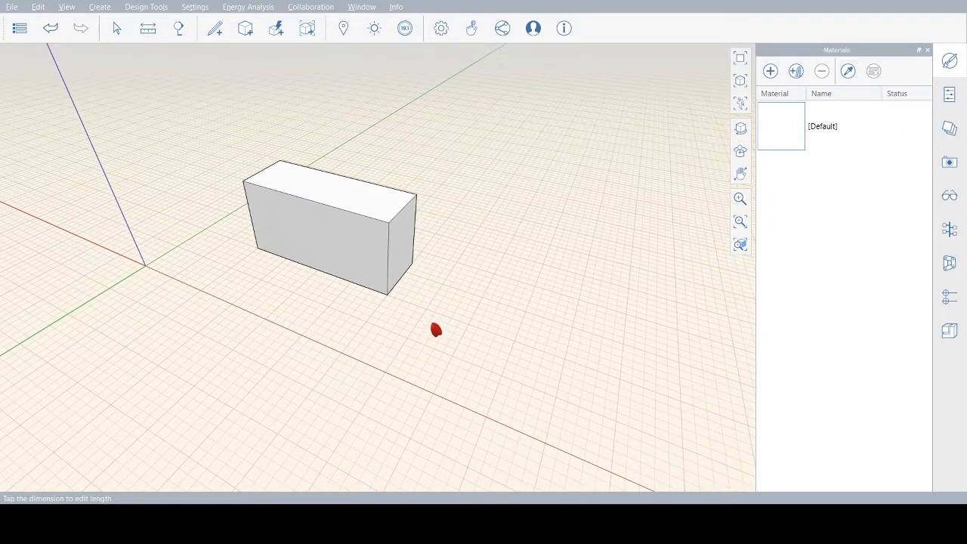
middle_click_drag(447, 339, 449, 350)
middle_click_drag(198, 235, 155, 228)
middle_click_drag(449, 341, 524, 347)
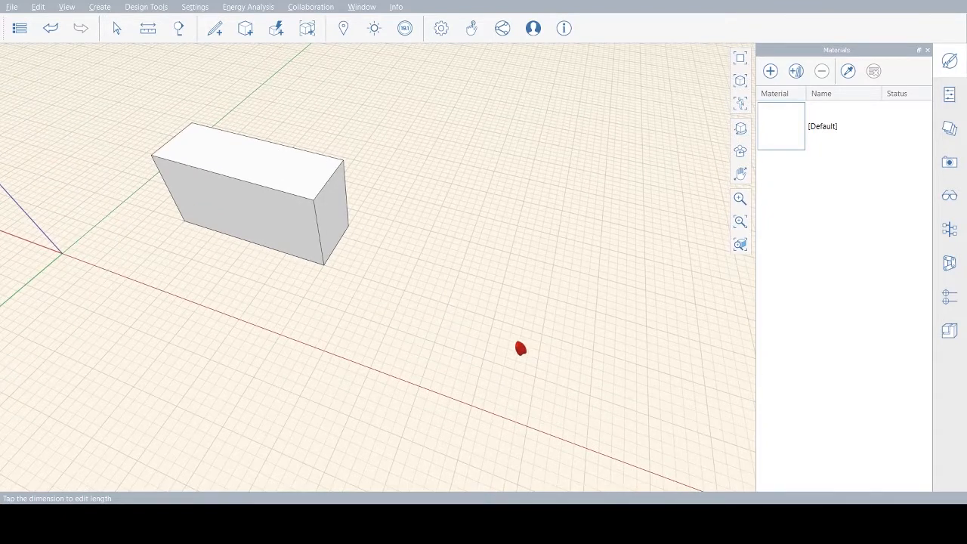
left_click(214, 29)
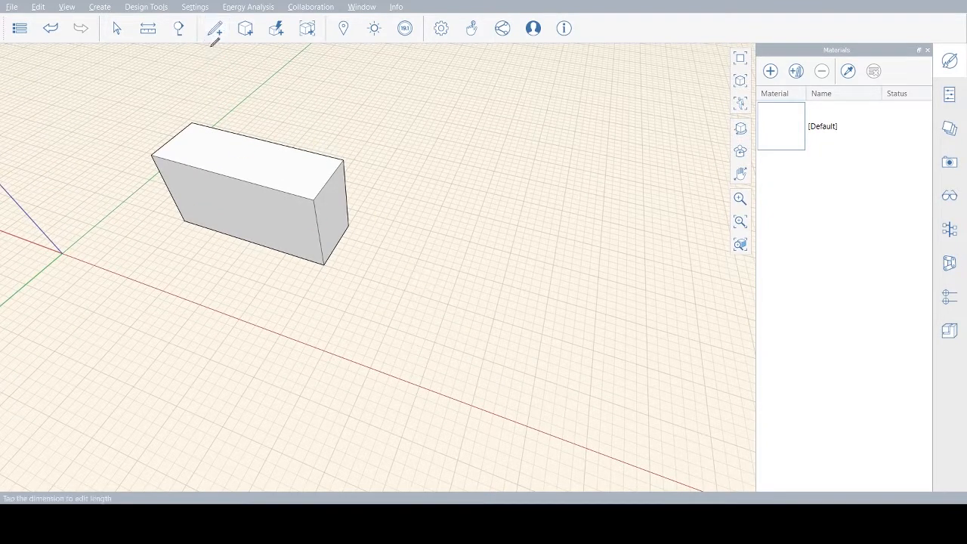
left_click(362, 277)
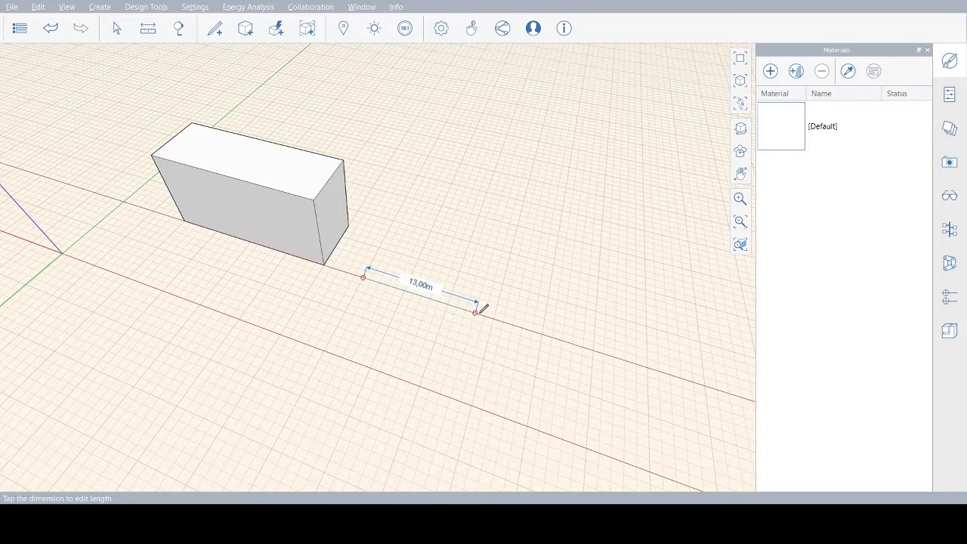
left_click(475, 312)
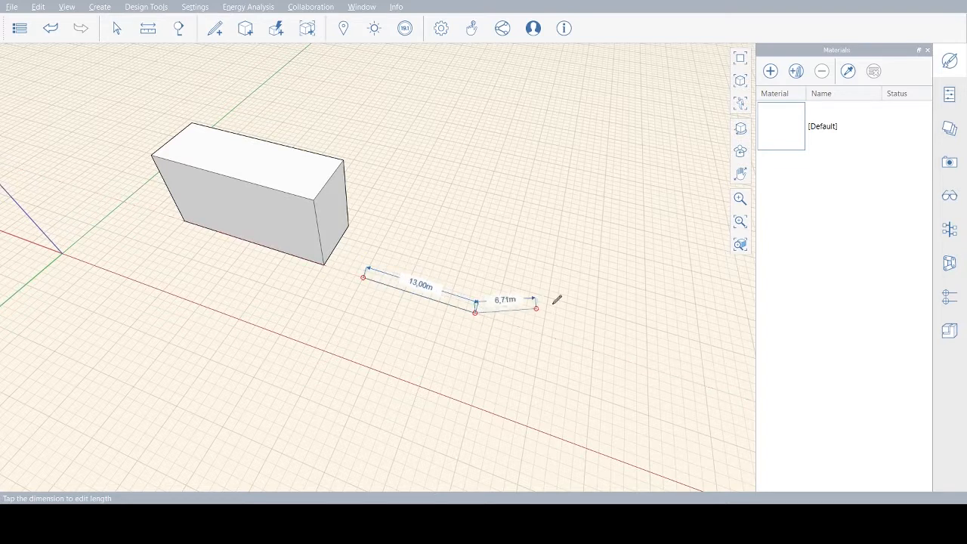
left_click(597, 277)
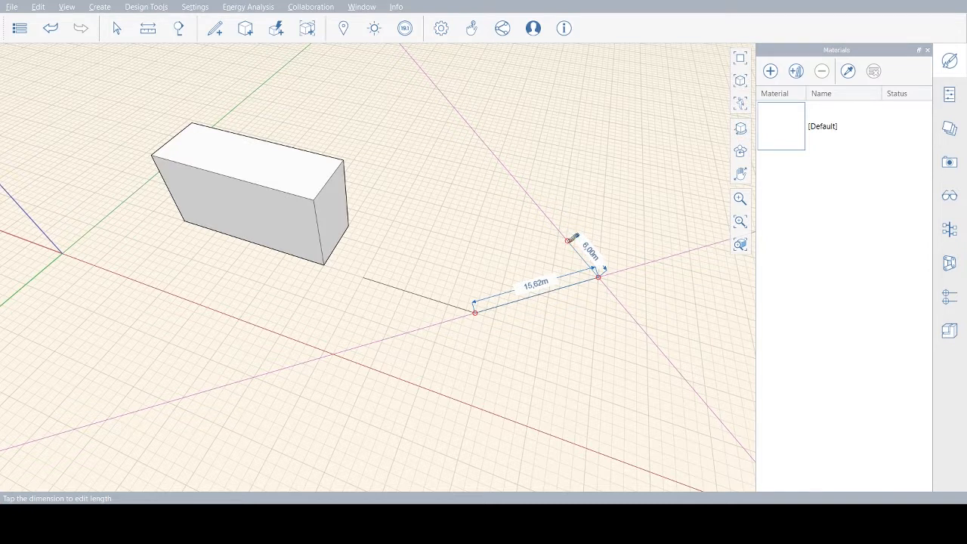
left_click(567, 240)
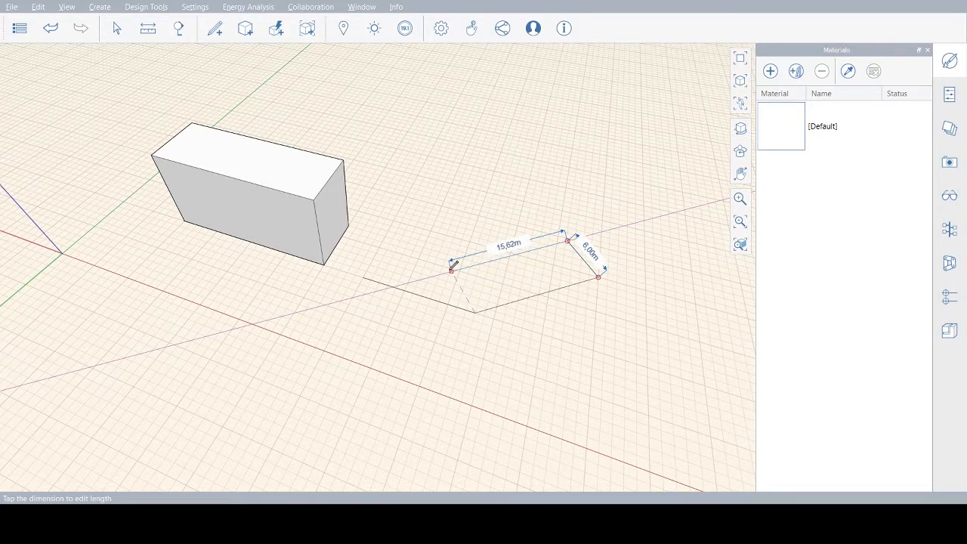
left_click(460, 249)
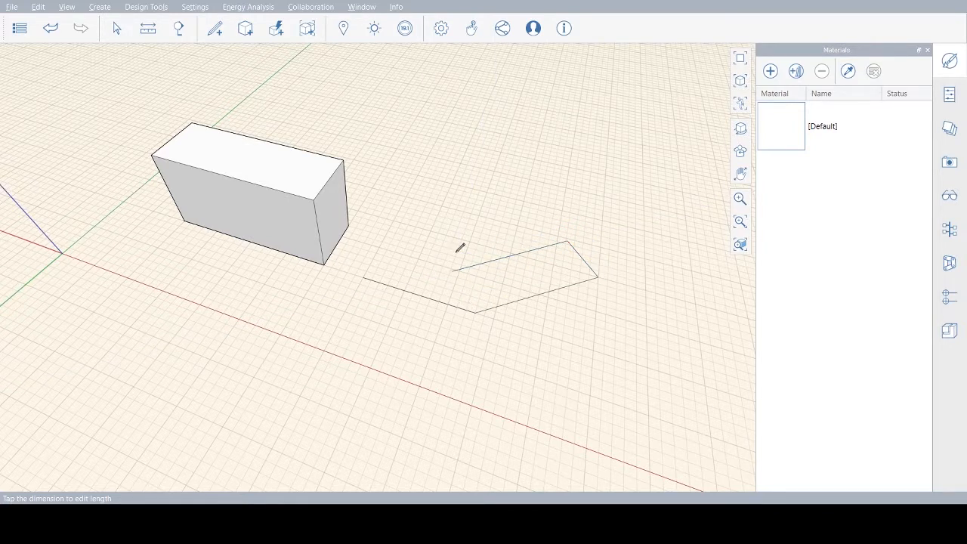
Close the angled footprint with a 6 m end edge from its open corner and an inner edge parallel to the 13 m line
left_click(363, 277)
left_click(382, 241)
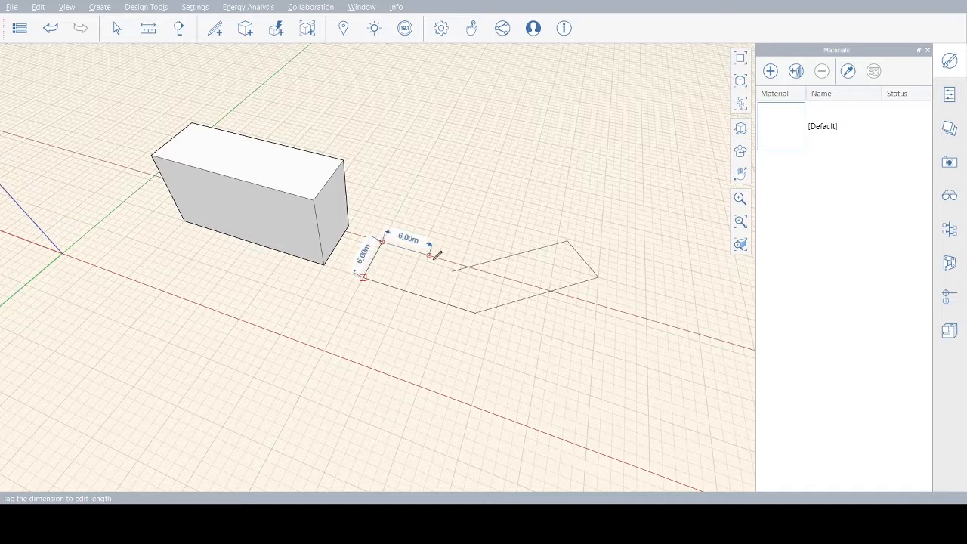
left_click(470, 264)
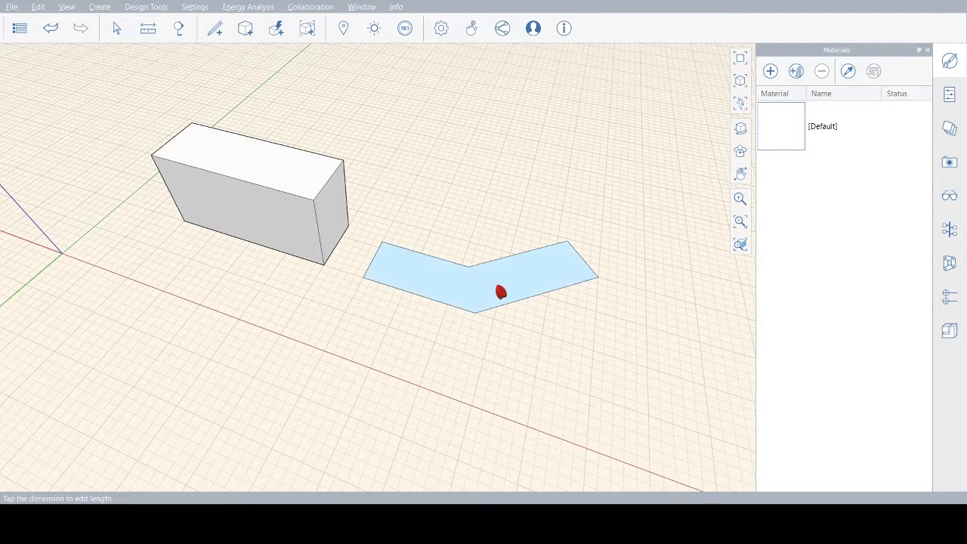
Extrude the angled footprint upward, trying heights of 5 m and 16 m, and set it to 10 m, level with the neighbouring block's top
left_click(499, 288)
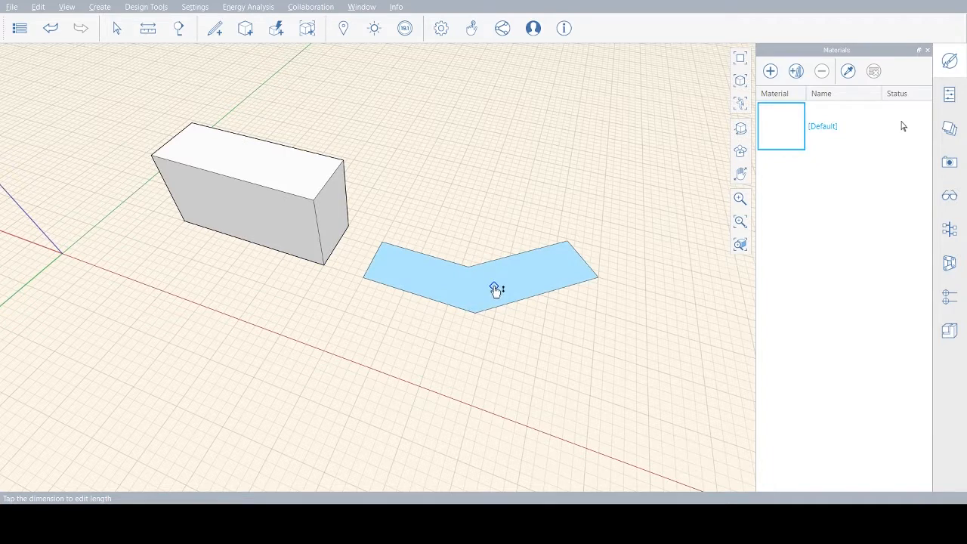
left_click_drag(497, 285, 515, 225)
mouse_move(515, 225)
right_mouse_down()
mouse_move(529, 164)
mouse_move(522, 161)
mouse_move(439, 229)
mouse_move(318, 235)
mouse_move(322, 203)
mouse_move(403, 233)
mouse_move(526, 236)
right_mouse_up()
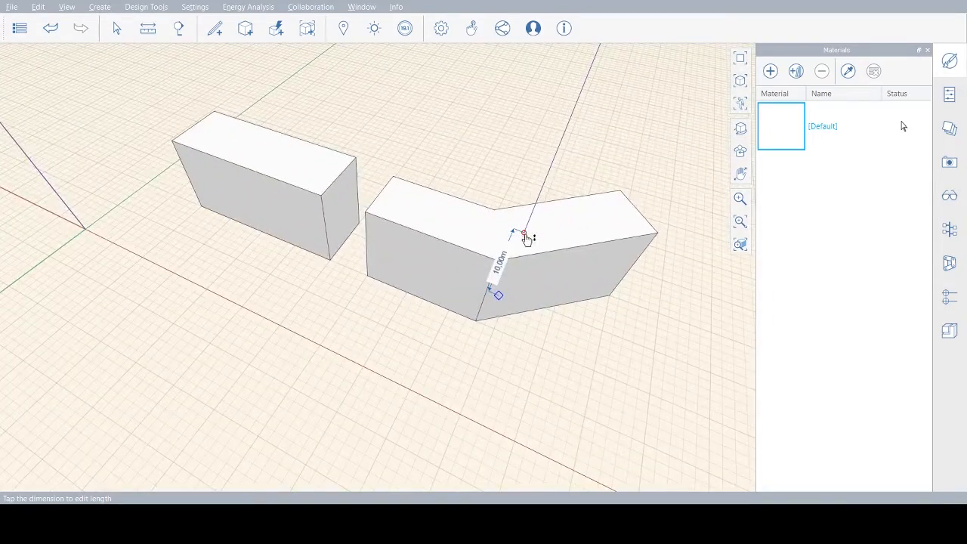
right_click_drag(490, 351, 452, 291)
left_click_drag(476, 266, 502, 174)
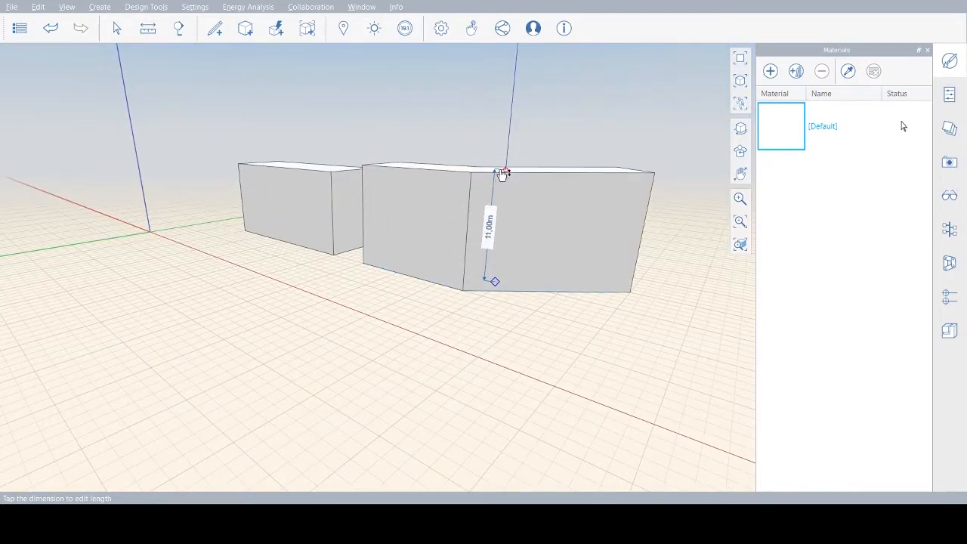
right_click_drag(502, 174, 502, 216)
mouse_move(308, 125)
left_mouse_down()
mouse_move(455, 115)
mouse_move(316, 109)
left_mouse_up()
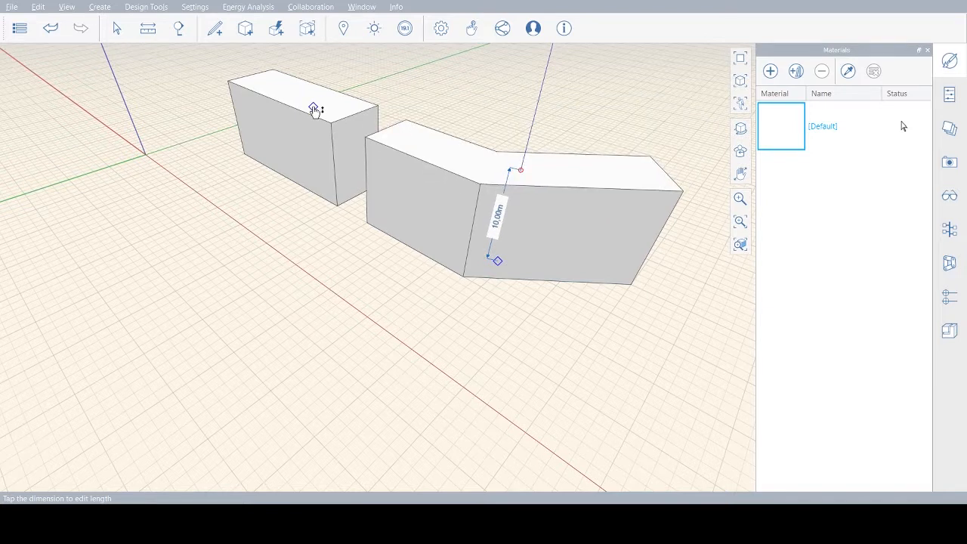
mouse_move(316, 110)
left_mouse_down()
mouse_move(492, 248)
mouse_move(501, 222)
mouse_move(428, 205)
mouse_move(362, 166)
mouse_move(333, 162)
mouse_move(333, 175)
mouse_move(544, 164)
mouse_move(492, 207)
mouse_move(448, 167)
mouse_move(481, 101)
mouse_move(496, 227)
mouse_move(518, 104)
mouse_move(496, 222)
mouse_move(528, 104)
mouse_move(494, 229)
mouse_move(509, 151)
mouse_move(524, 129)
mouse_move(484, 233)
mouse_move(517, 129)
mouse_move(423, 108)
mouse_move(309, 102)
mouse_move(268, 85)
mouse_move(328, 116)
mouse_move(315, 97)
mouse_move(415, 140)
mouse_move(325, 110)
left_mouse_up()
left_click_drag(324, 108, 336, 169)
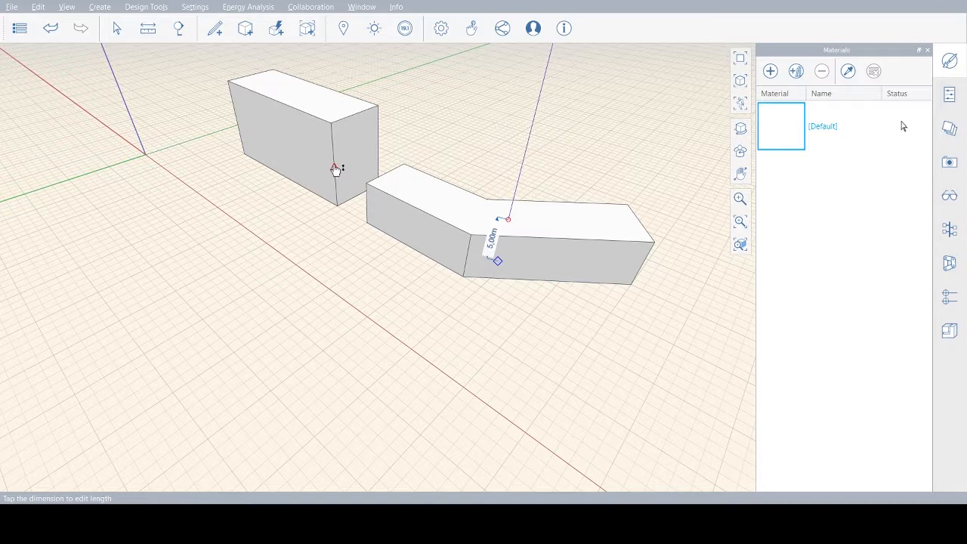
left_click_drag(337, 169, 482, 96)
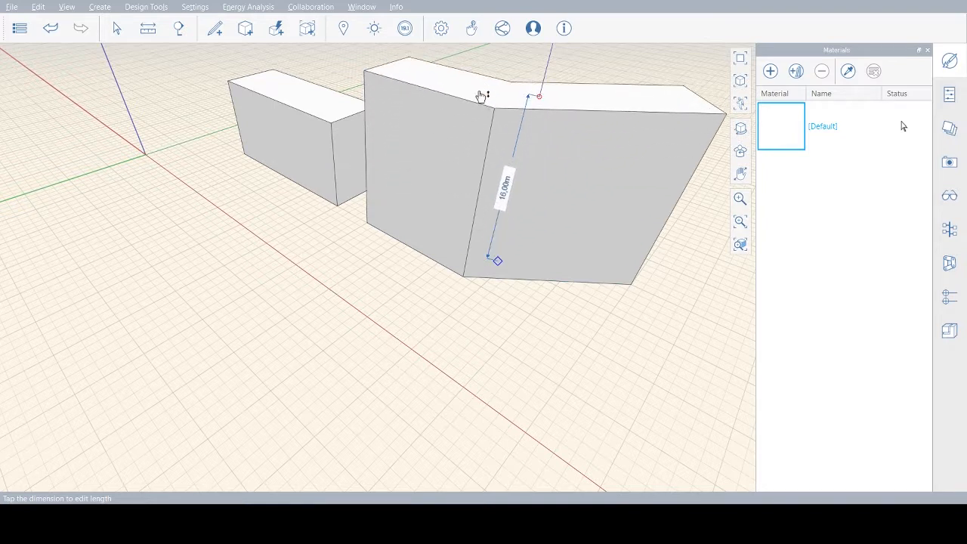
left_click_drag(482, 95, 308, 104)
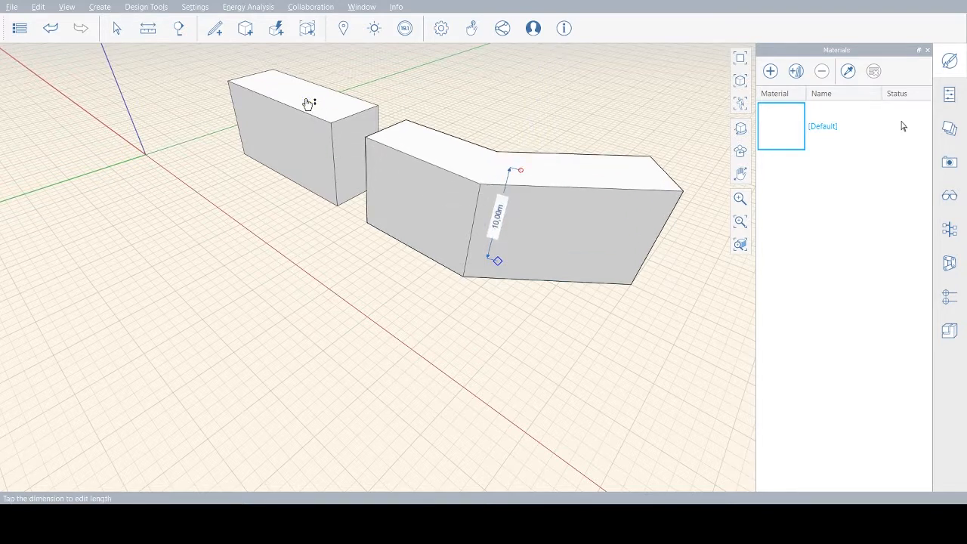
left_click(480, 364)
Extrude the rectangular block's long side face outward by 2 m to make the block deeper
scroll(442, 303, "down", 3)
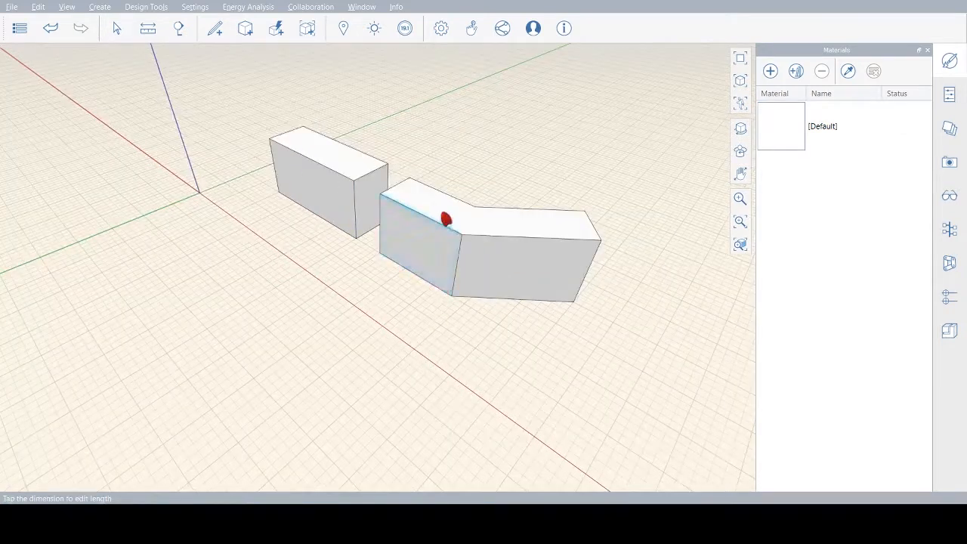
scroll(444, 221, "up", 3)
right_click_drag(501, 247, 416, 244)
scroll(302, 259, "down", 2)
right_click_drag(348, 349, 367, 367)
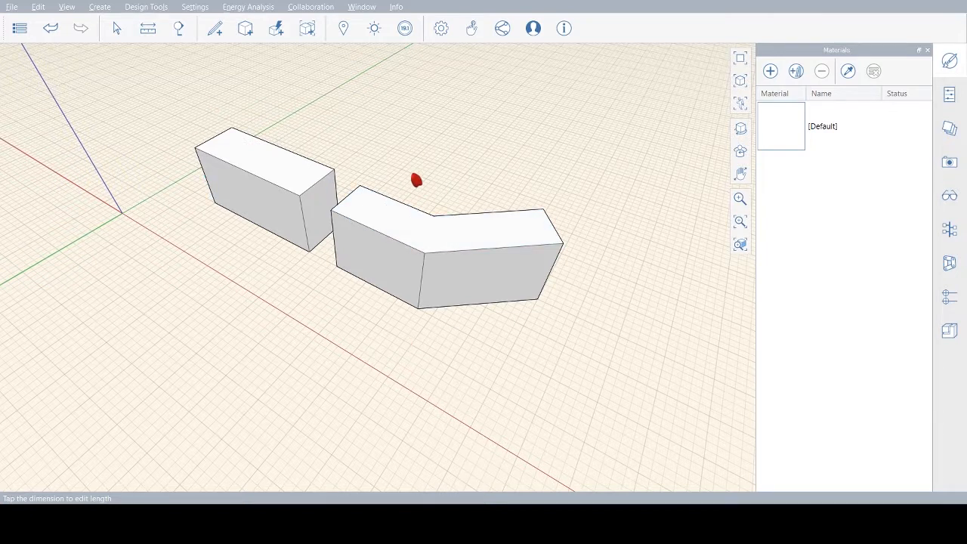
left_click(250, 202)
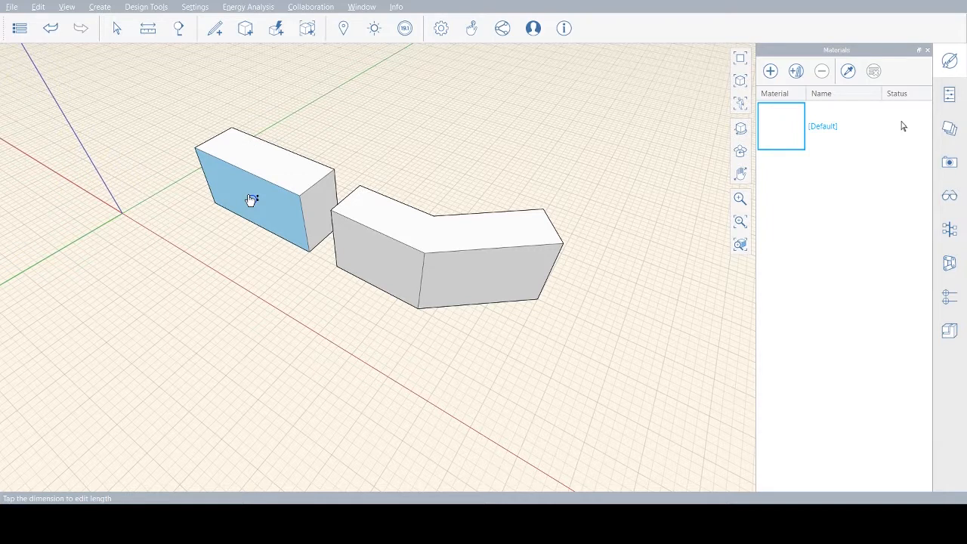
mouse_move(250, 202)
left_mouse_down()
mouse_move(207, 222)
mouse_move(274, 180)
mouse_move(214, 214)
mouse_move(251, 221)
left_mouse_up()
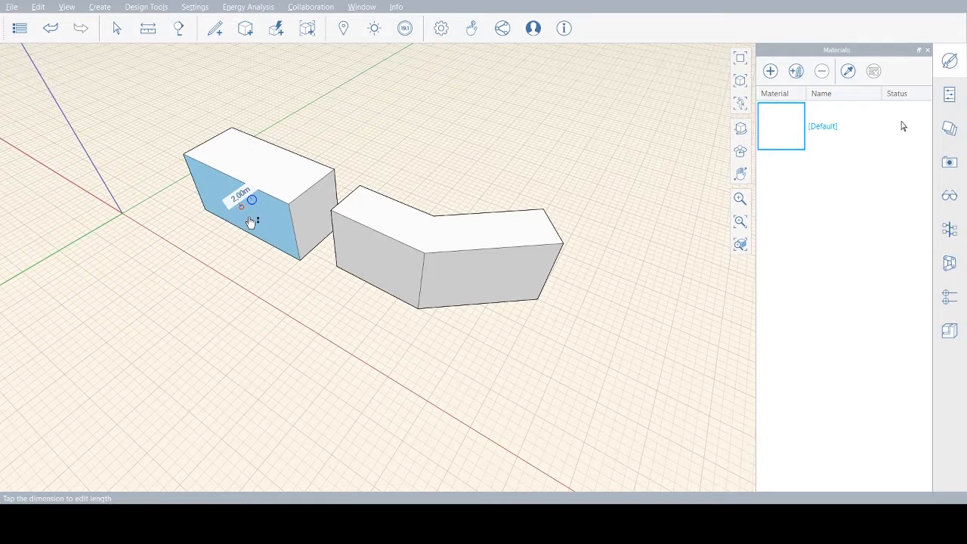
left_click(378, 254)
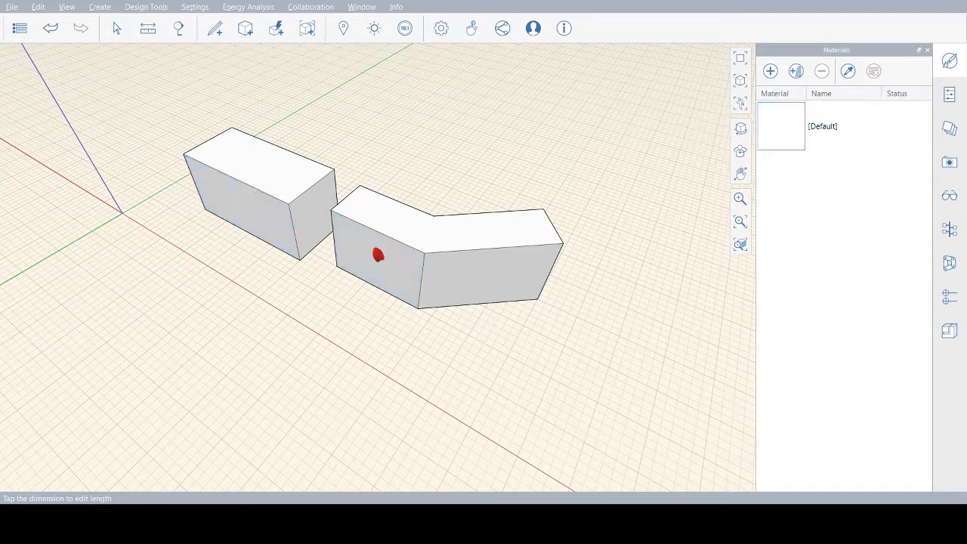
Extrude the outer side face of the angled block's wing nearest the rectangular block outward by 5 m
left_click(377, 255)
key("Escape")
left_click(371, 259)
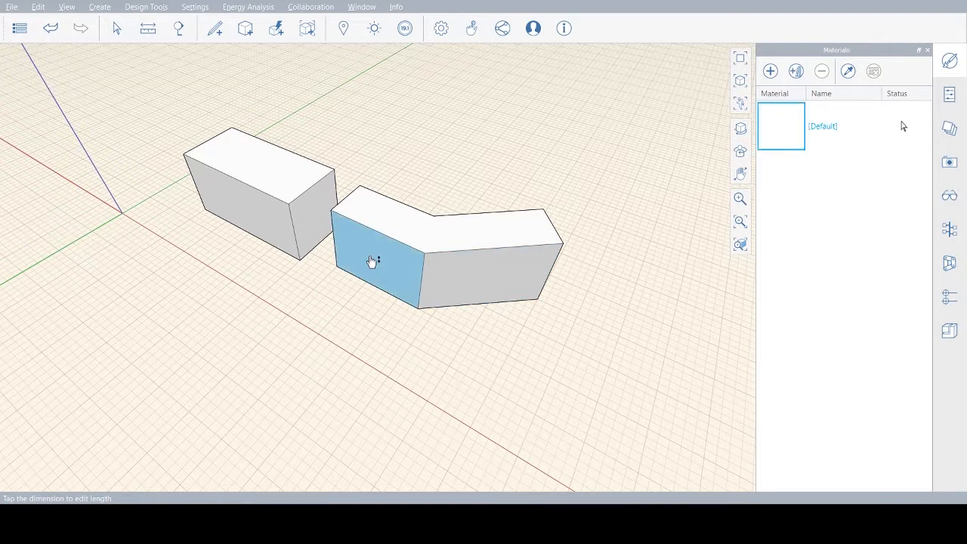
left_click_drag(367, 268, 340, 281)
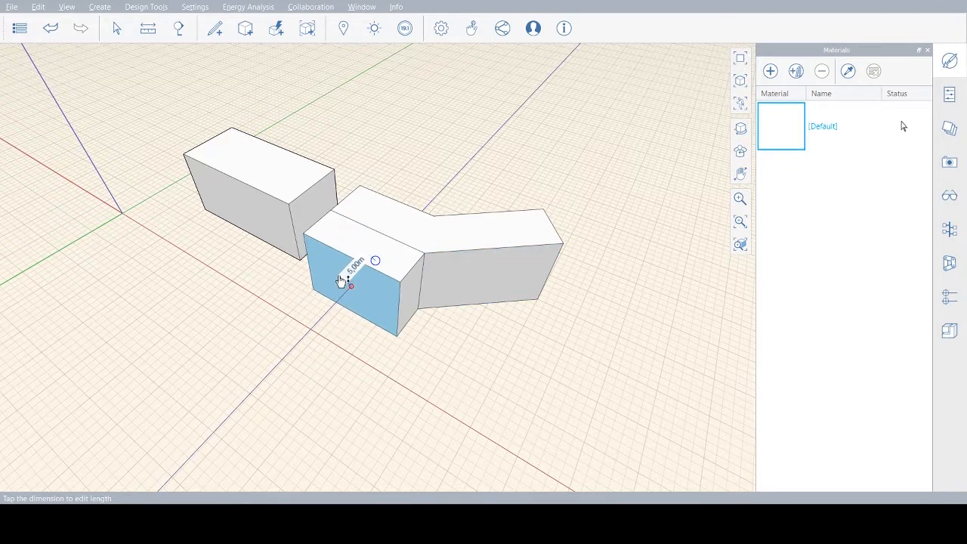
left_click(540, 354)
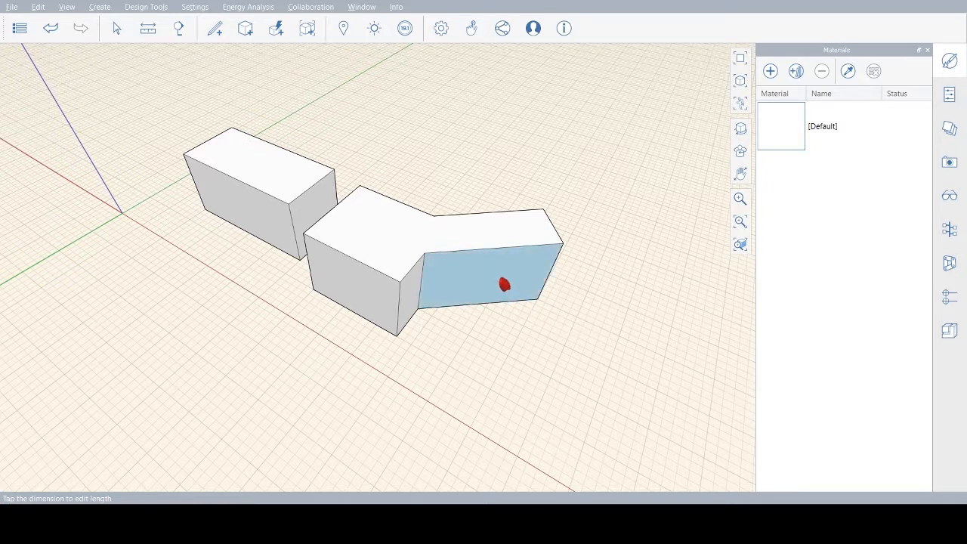
Extrude the inner long side face of the angled block's other wing outward to widen that wing
middle_click_drag(640, 319, 507, 302)
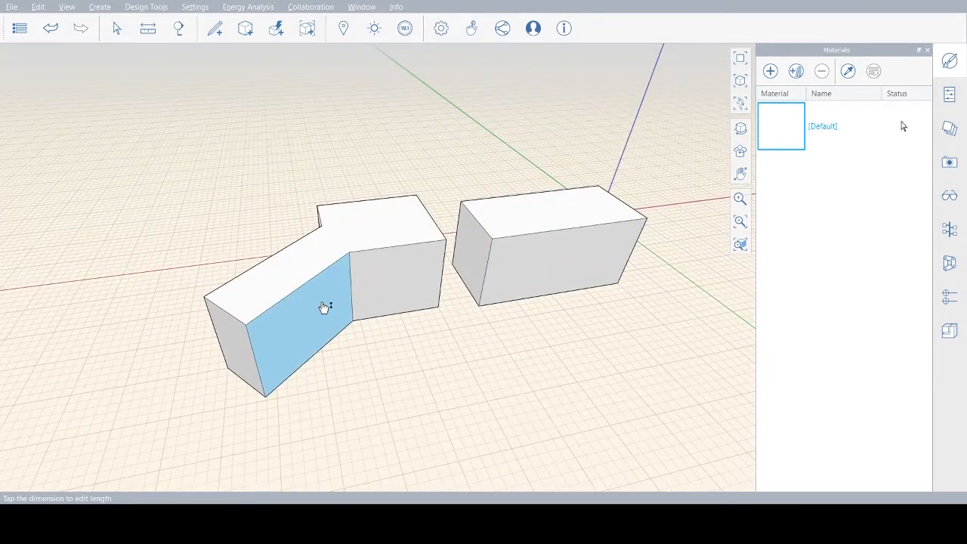
left_click_drag(306, 313, 282, 315)
left_click_drag(258, 300, 325, 350)
left_click(485, 378)
Split the angled block's top face with a 6 m line from the front inner corner and a short connecting line to the rear inner corner
middle_click_drag(533, 365, 428, 420)
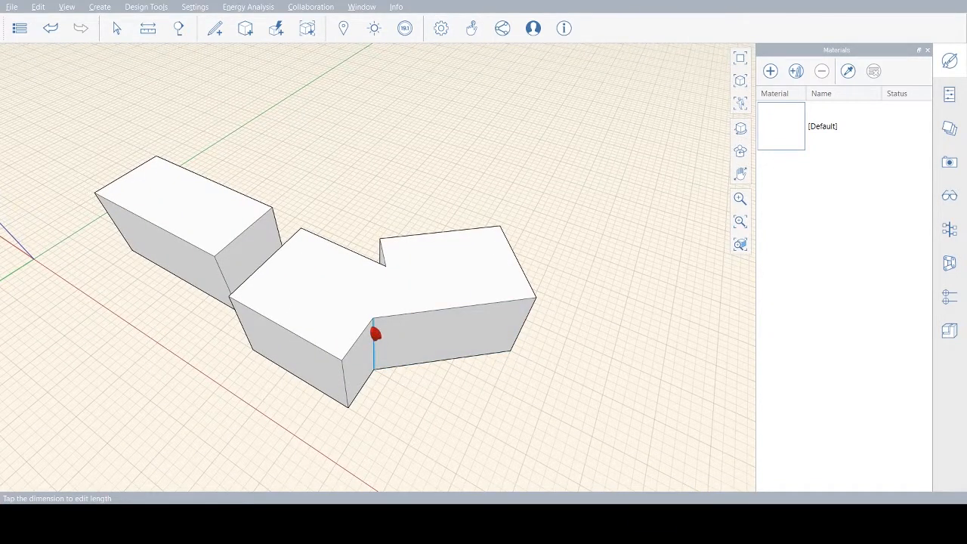
left_click(215, 29)
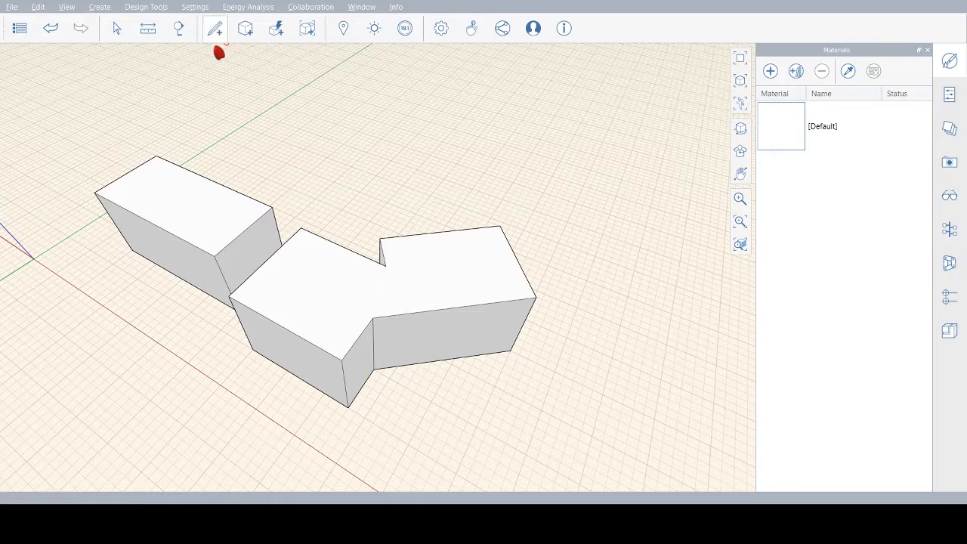
left_click(374, 317)
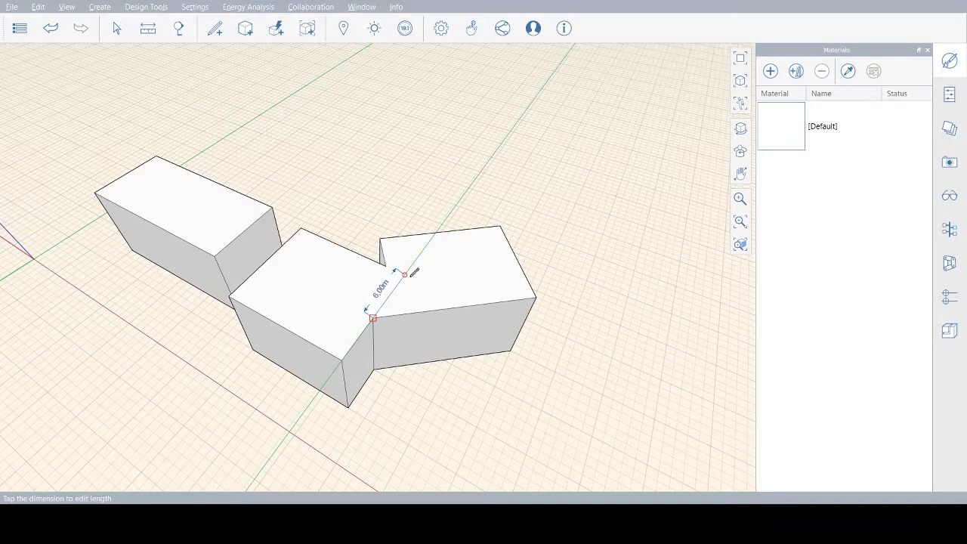
left_click(405, 274)
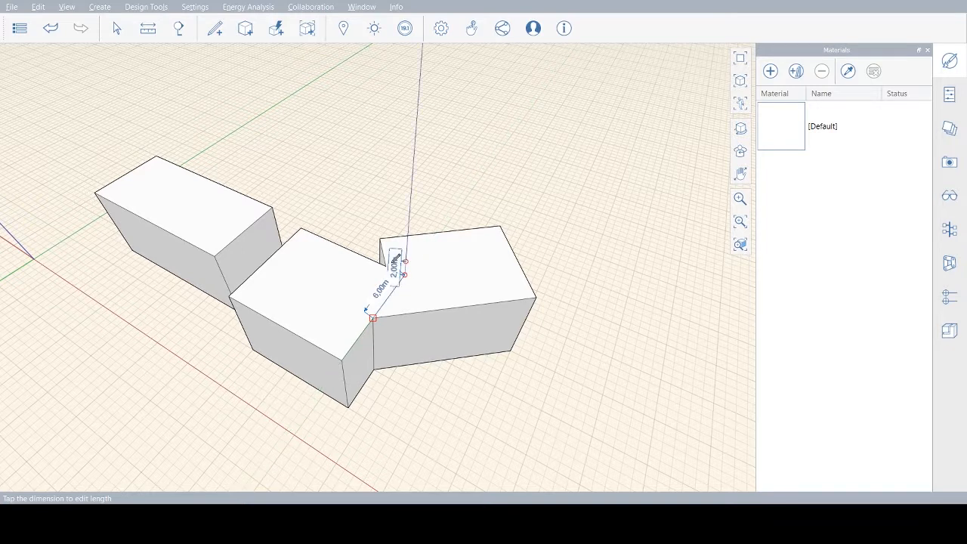
left_click(385, 266)
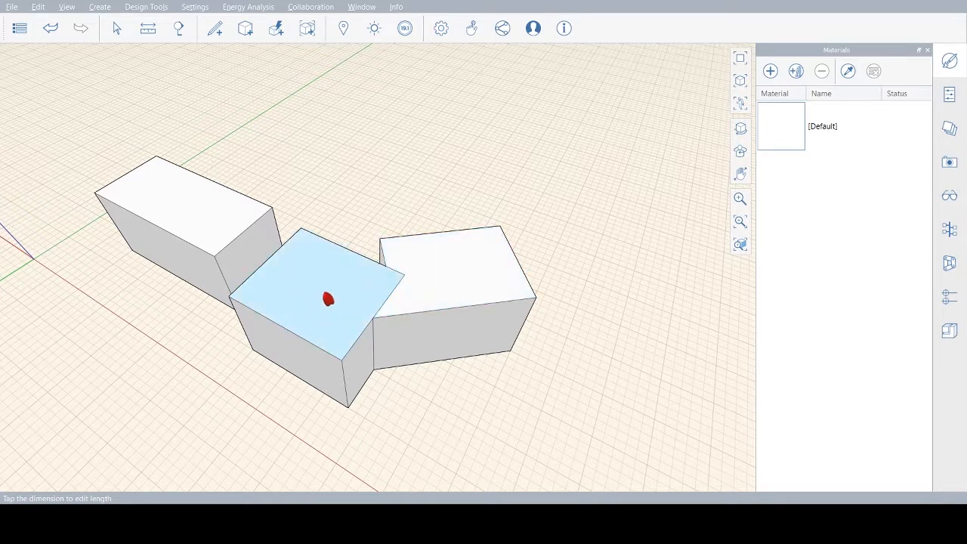
Extrude the separated top face of the wing nearest the rectangular block upward to make a taller volume
left_click(326, 299)
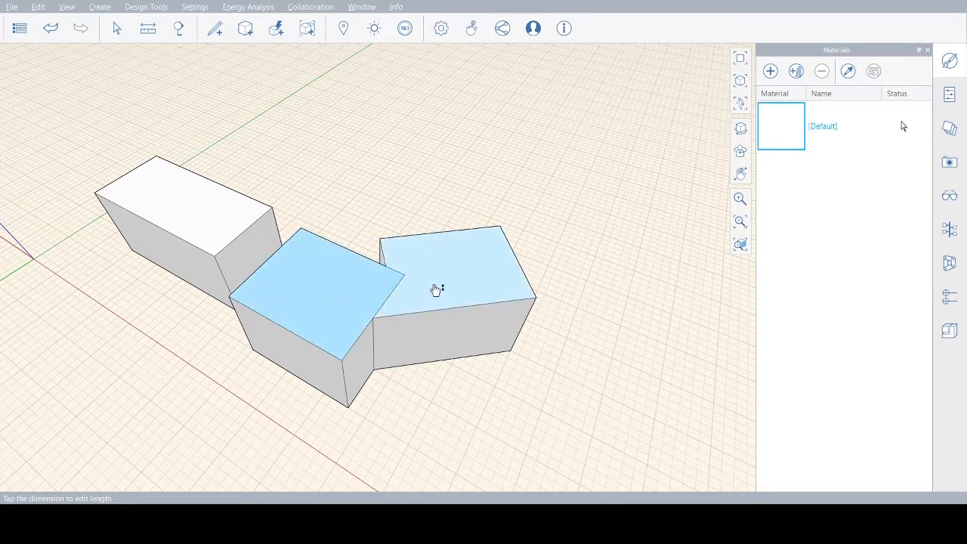
left_click_drag(320, 295, 297, 259)
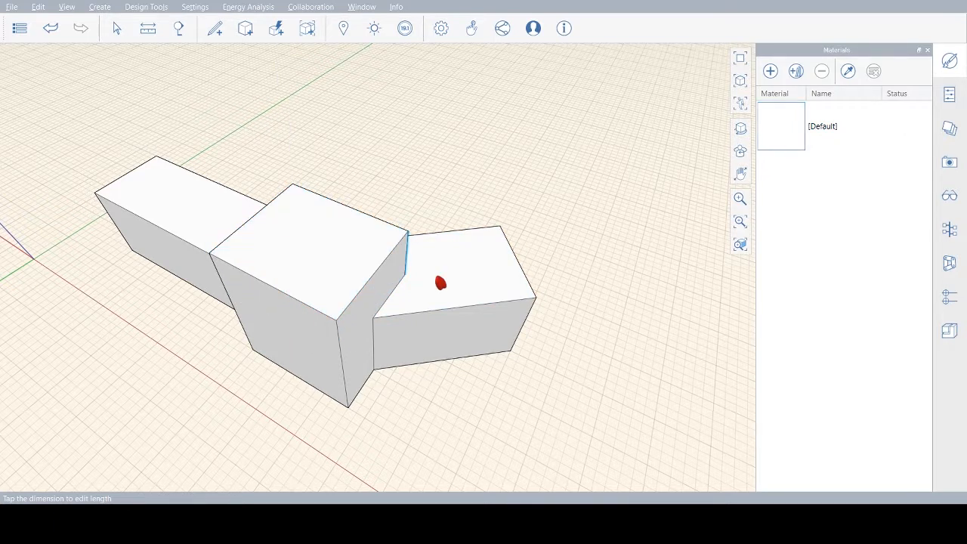
right_click_drag(564, 373, 132, 363)
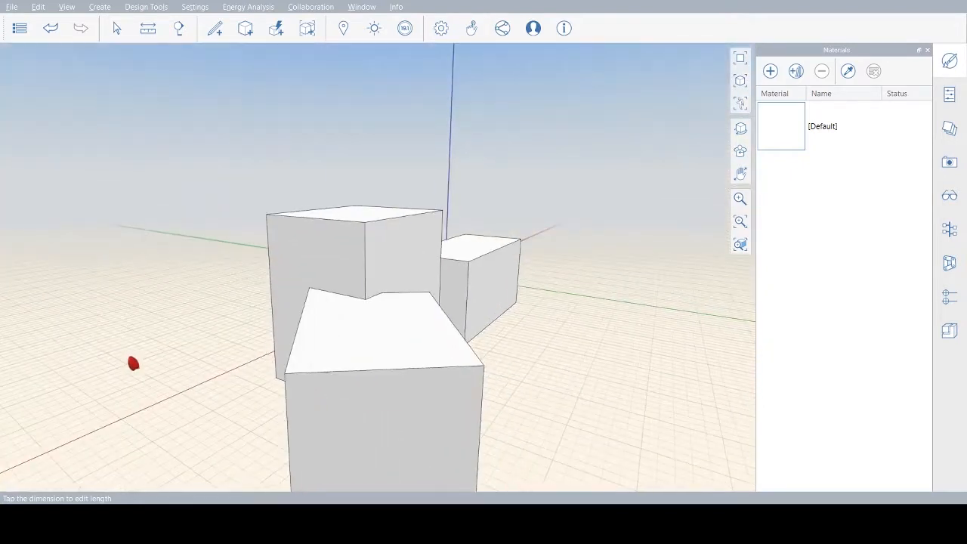
right_click_drag(479, 328, 344, 333)
scroll(186, 217, "down", 2)
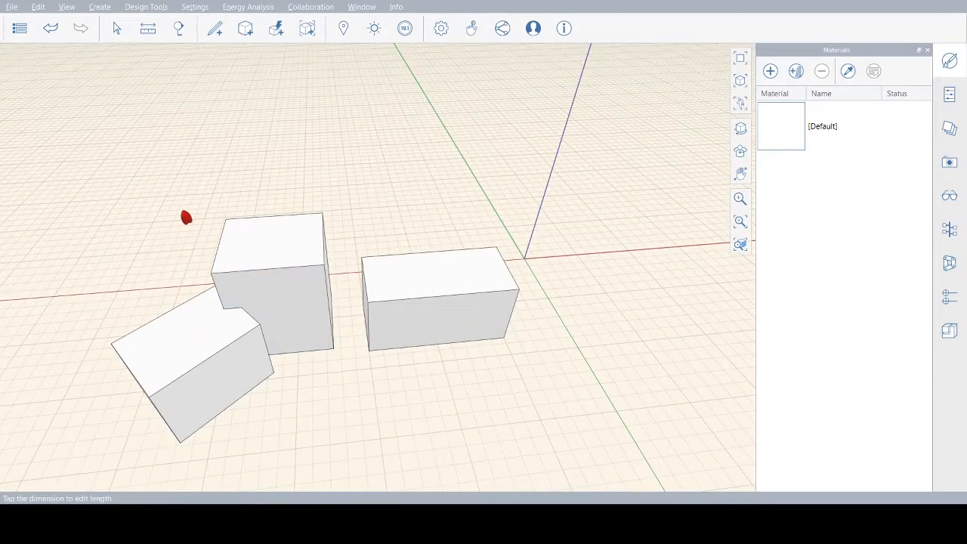
Draw an asymmetric gable outline on the rectangular block's long side, with a 5.97 m line up to the top edge and a longer line down
scroll(471, 315, "up", 5)
right_click_drag(434, 410, 453, 355)
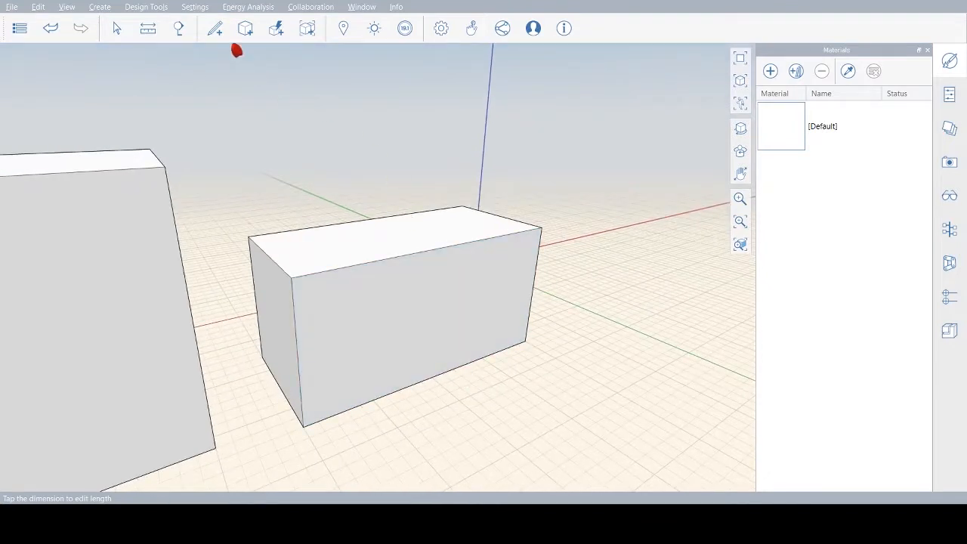
left_click(215, 28)
left_click(213, 58)
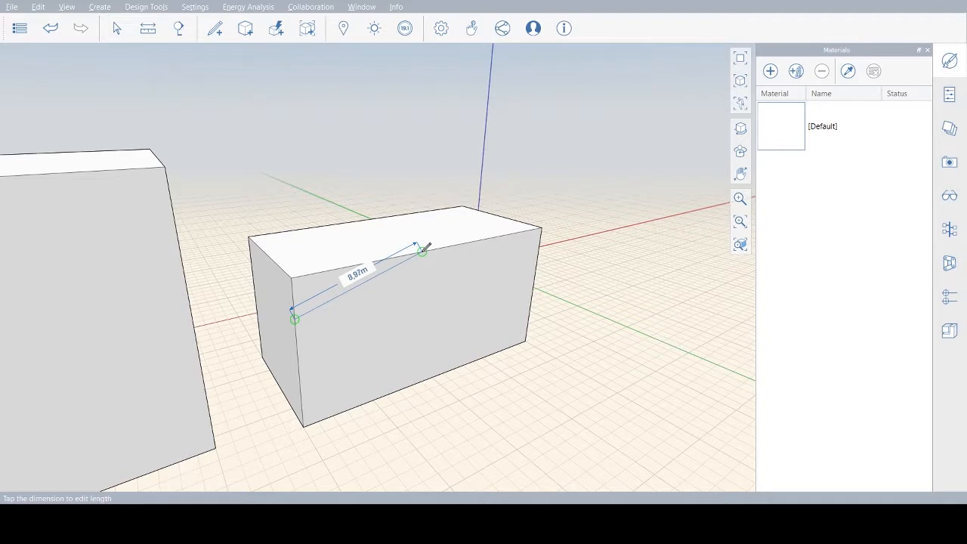
left_click(379, 259)
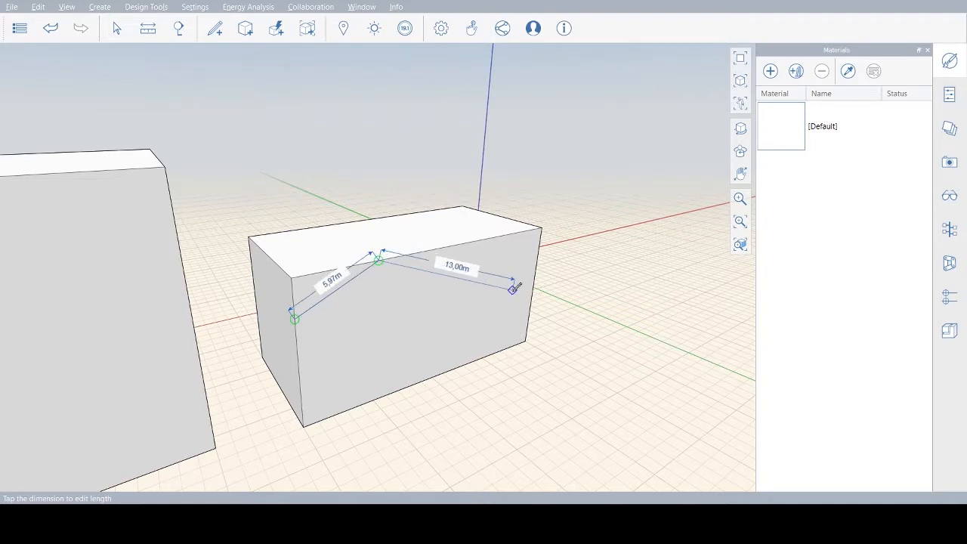
left_click(533, 303)
key("Escape")
Push the large and small triangular faces above the gable outline through the rectangular block to cut an asymmetric pitched roof
middle_click_drag(609, 367, 515, 378)
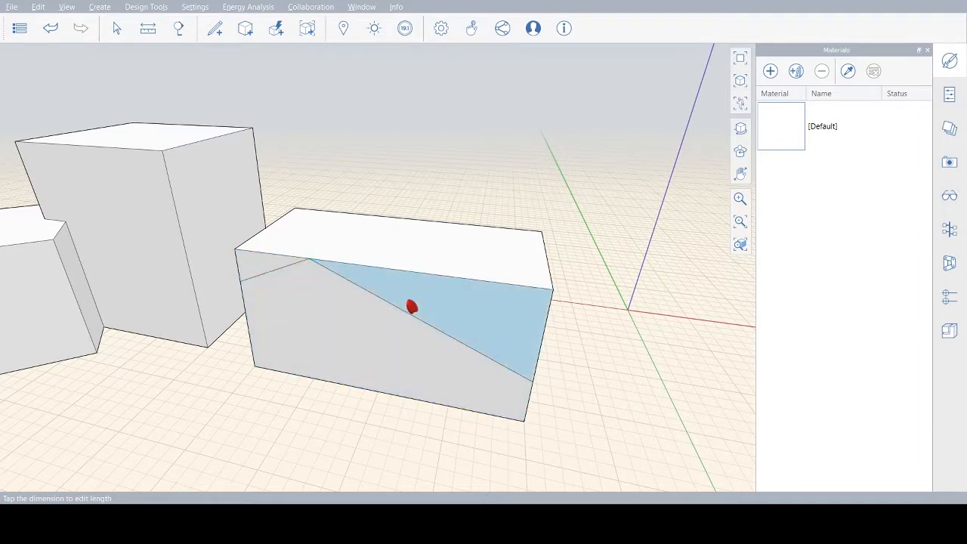
left_click(903, 126)
left_click_drag(459, 316, 567, 345)
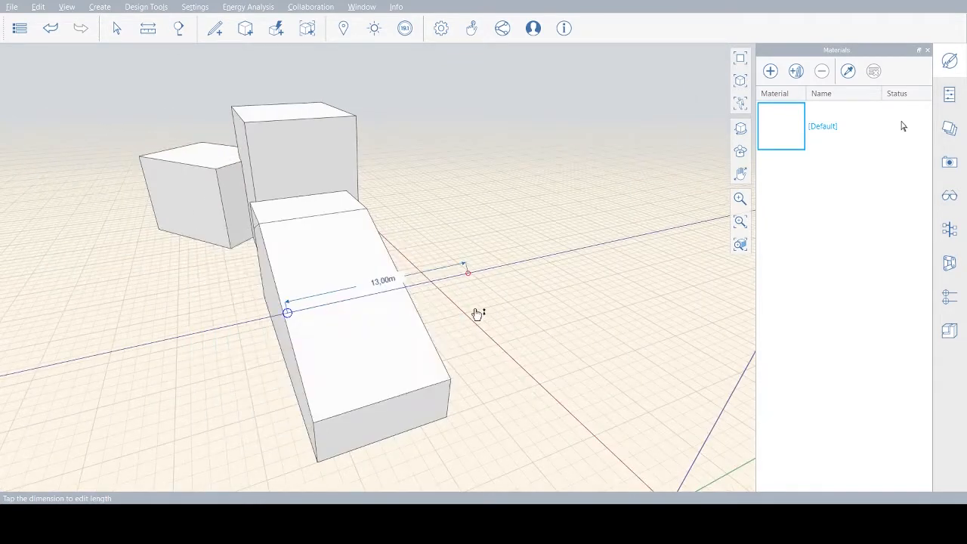
left_click(588, 403)
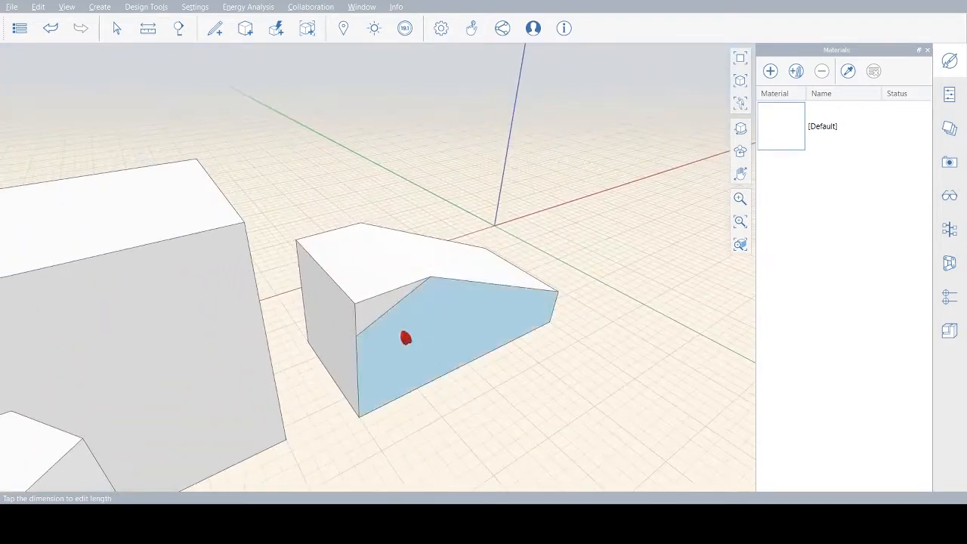
left_click_drag(403, 337, 314, 242)
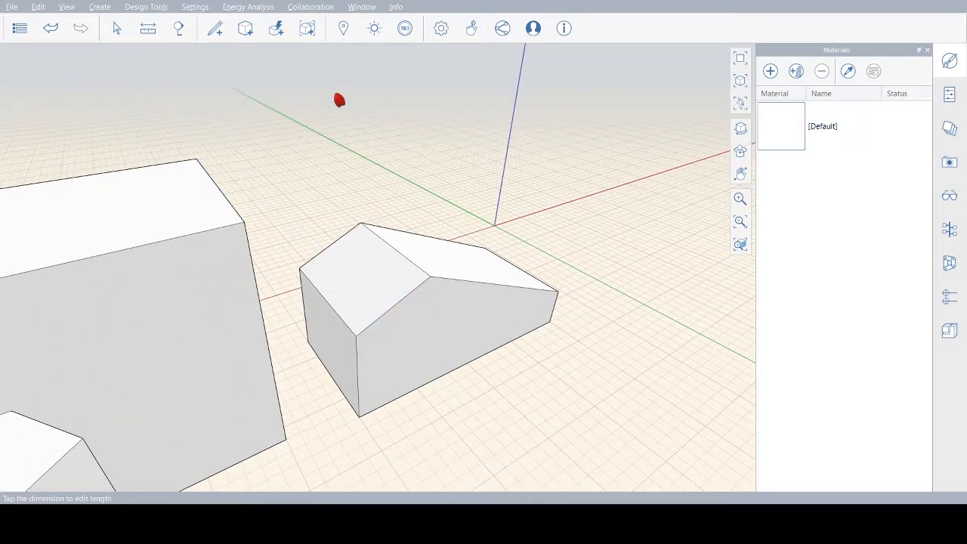
middle_click_drag(540, 295, 371, 330)
middle_click_drag(546, 205, 622, 240)
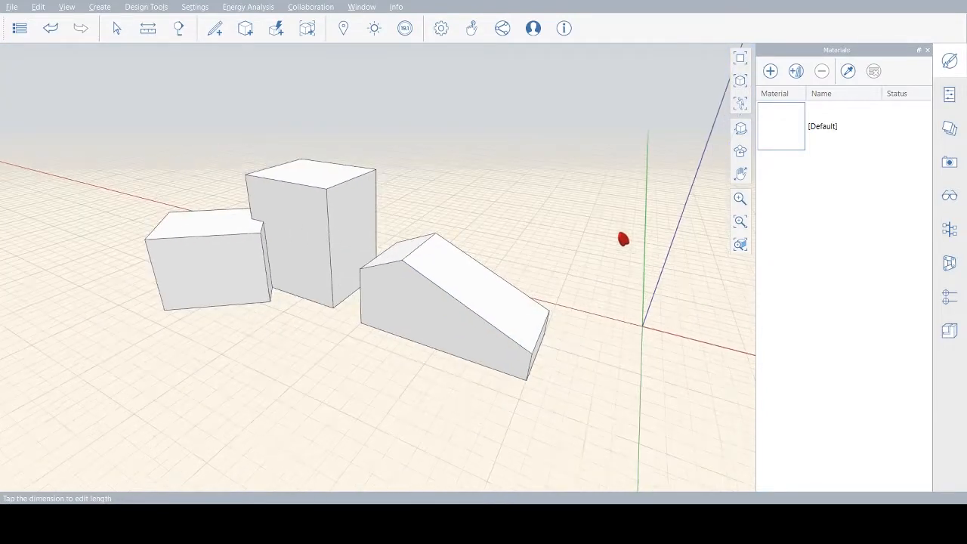
middle_click_drag(609, 383, 487, 420)
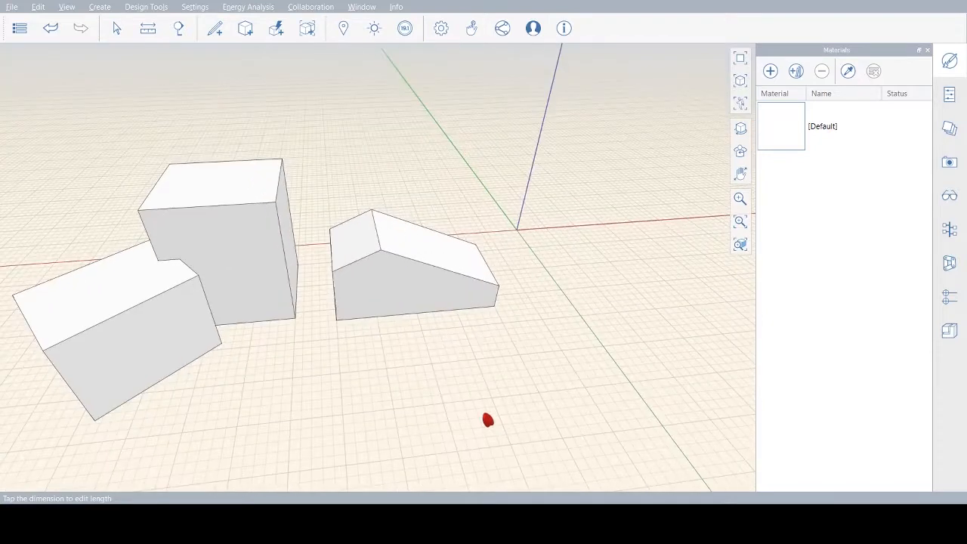
middle_click_drag(628, 365, 655, 371)
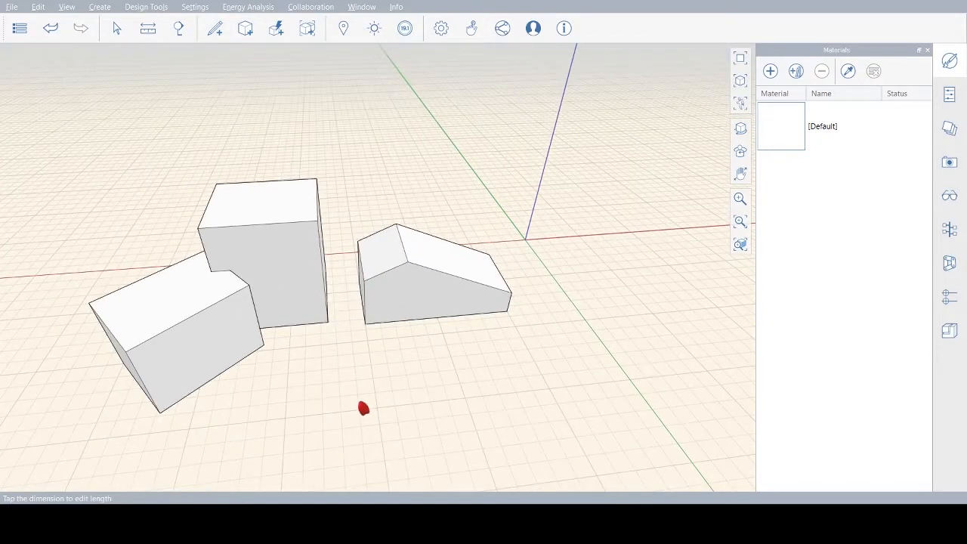
scroll(147, 435, "up", 2)
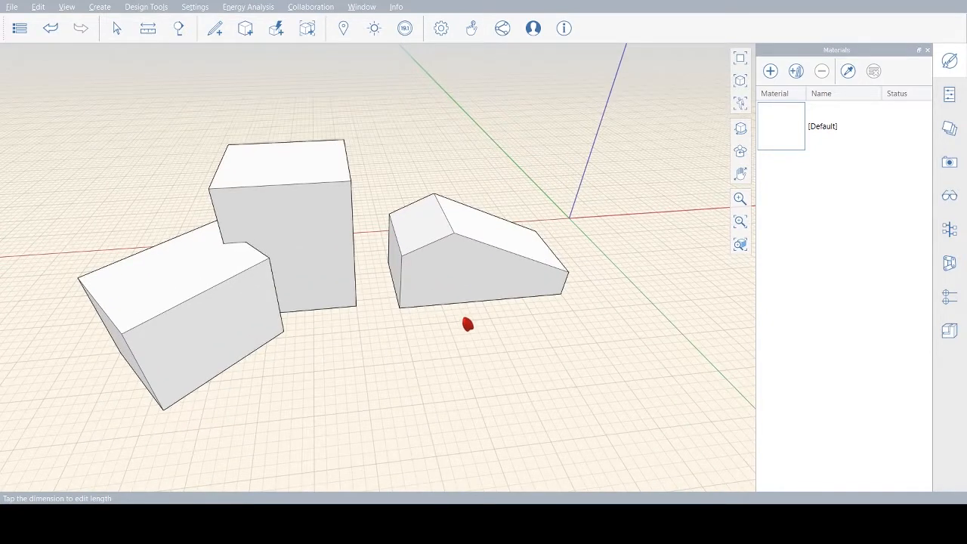